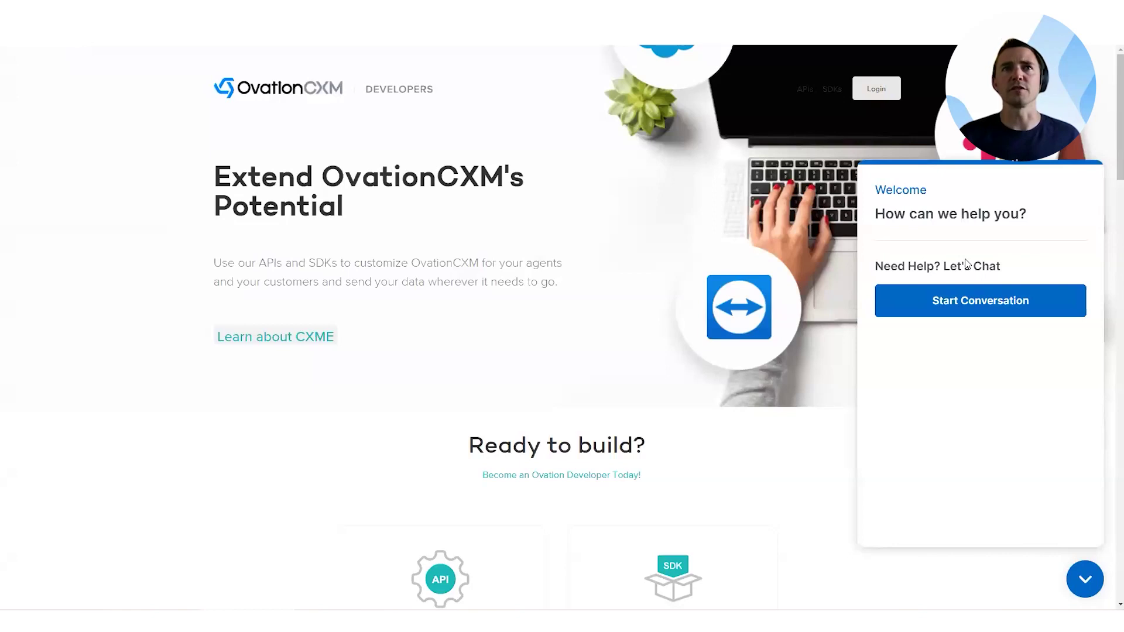
{"action": "left_click", "coordinate": [965, 310]}
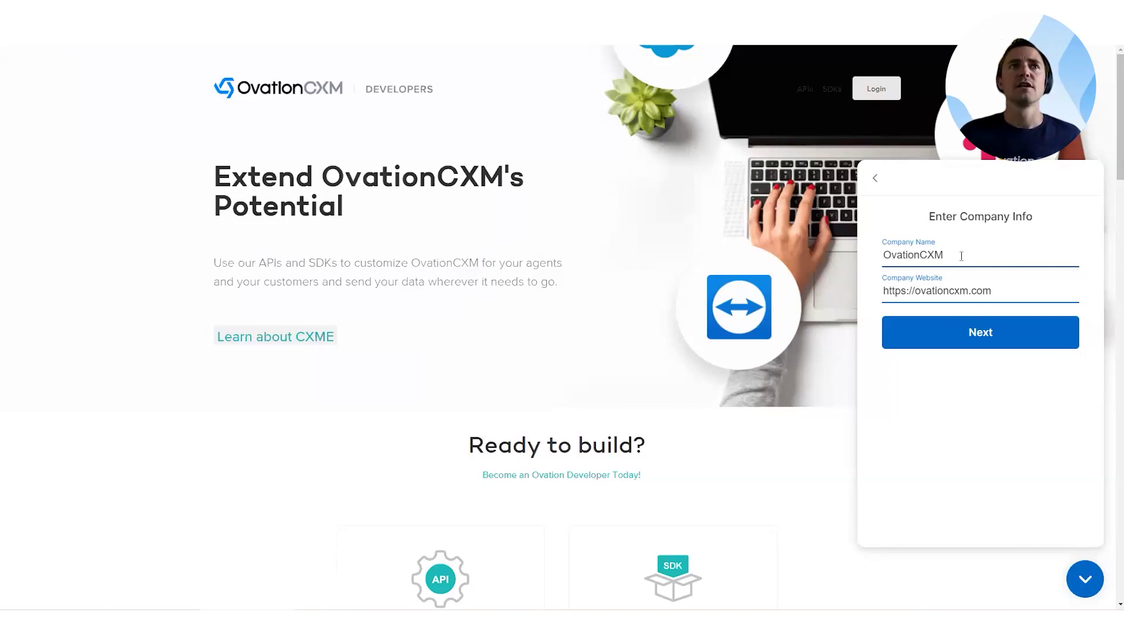
{"action": "left_click_drag", "start_coordinate": [946, 255], "coordinate": [882, 256]}
{"action": "left_click", "coordinate": [995, 257]}
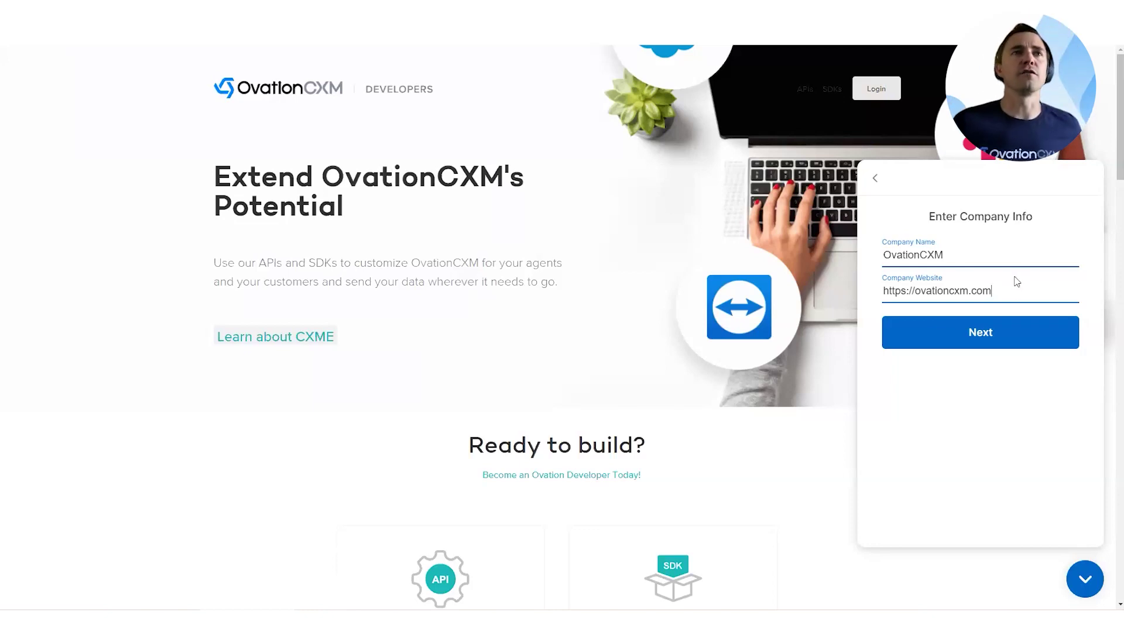
{"action": "left_click", "coordinate": [977, 332]}
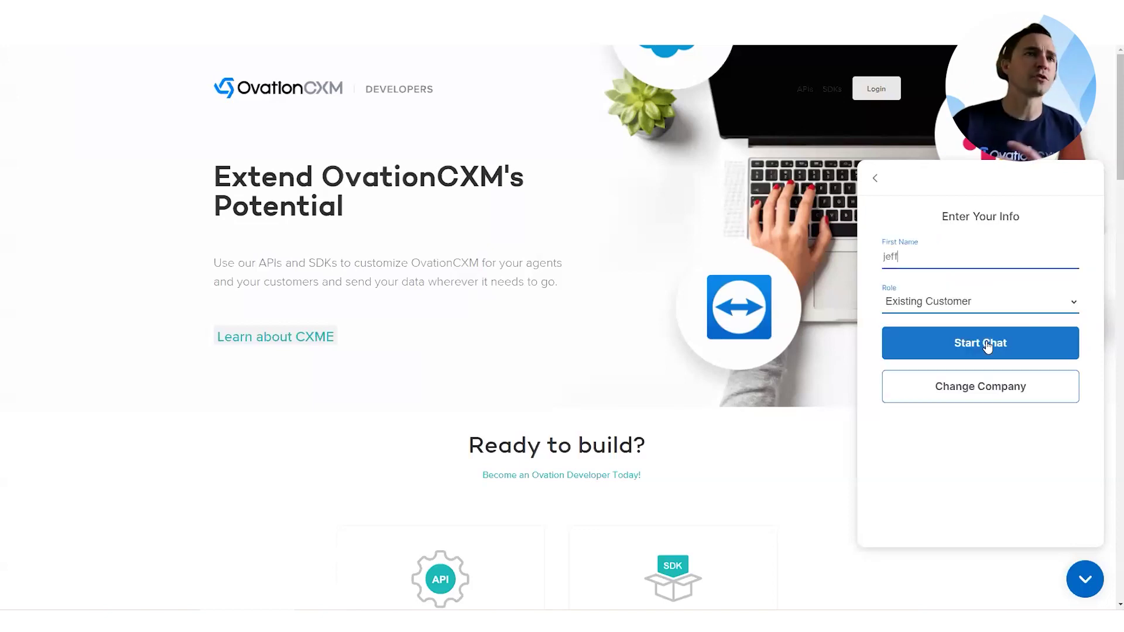
Step: Replace the first name with the visitor's name and set the role to Prospective Customer
{"action": "left_click_drag", "start_coordinate": [904, 257], "coordinate": [861, 259]}
{"action": "type", "text": "Alsan"}
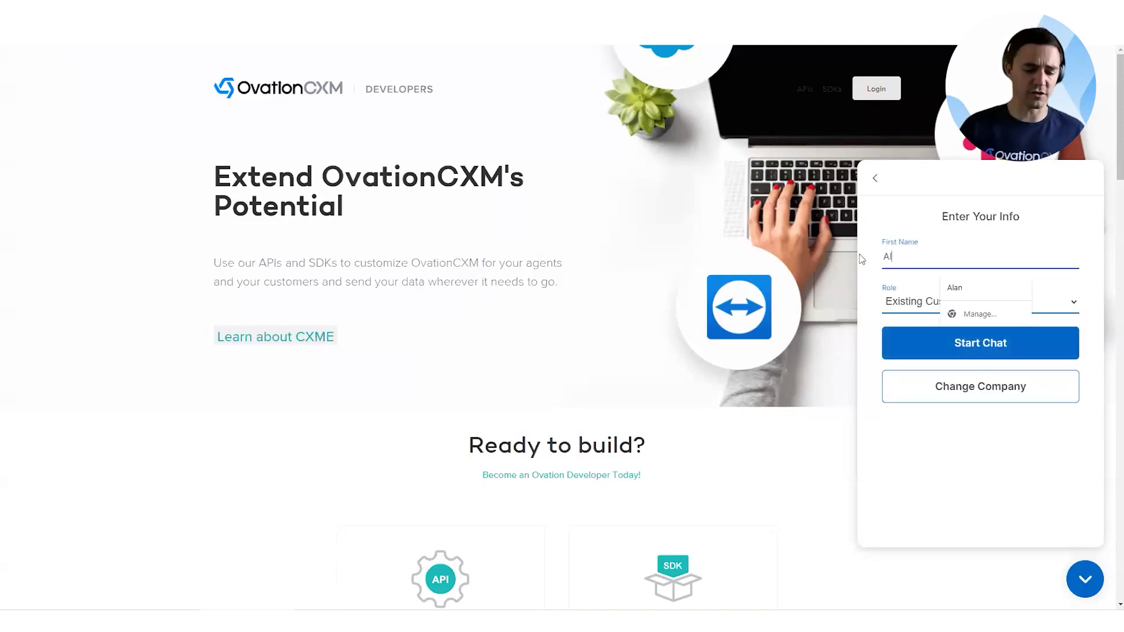
{"action": "key", "text": "BackSpace"}
{"action": "key", "text": "BackSpace"}
{"action": "key", "text": "BackSpace"}
{"action": "type", "text": "an"}
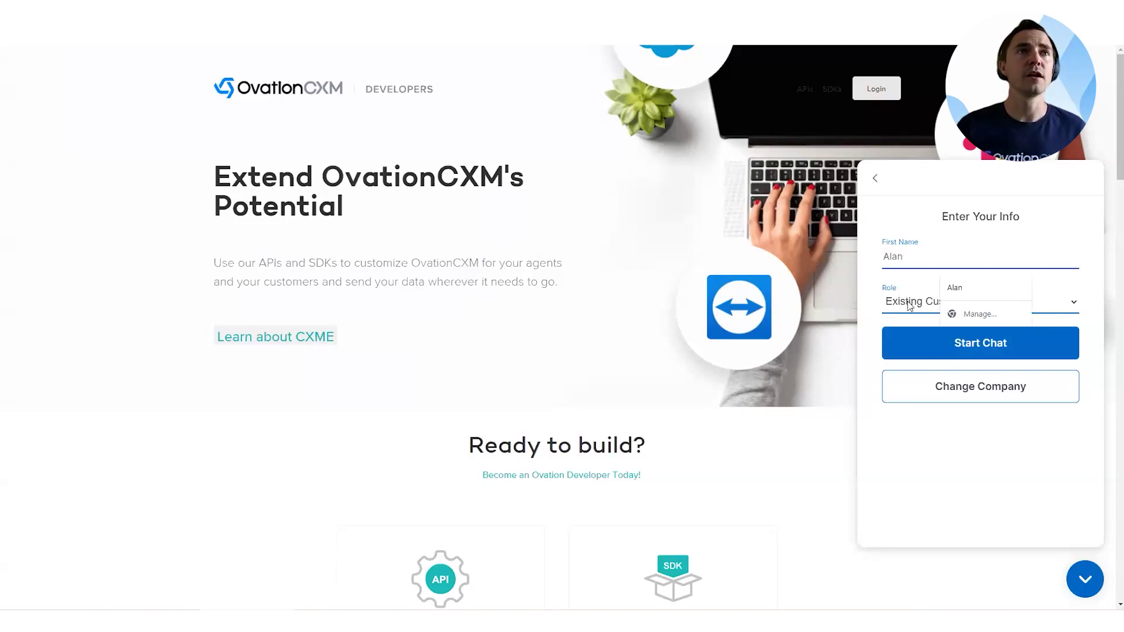
{"action": "left_click", "coordinate": [1055, 306]}
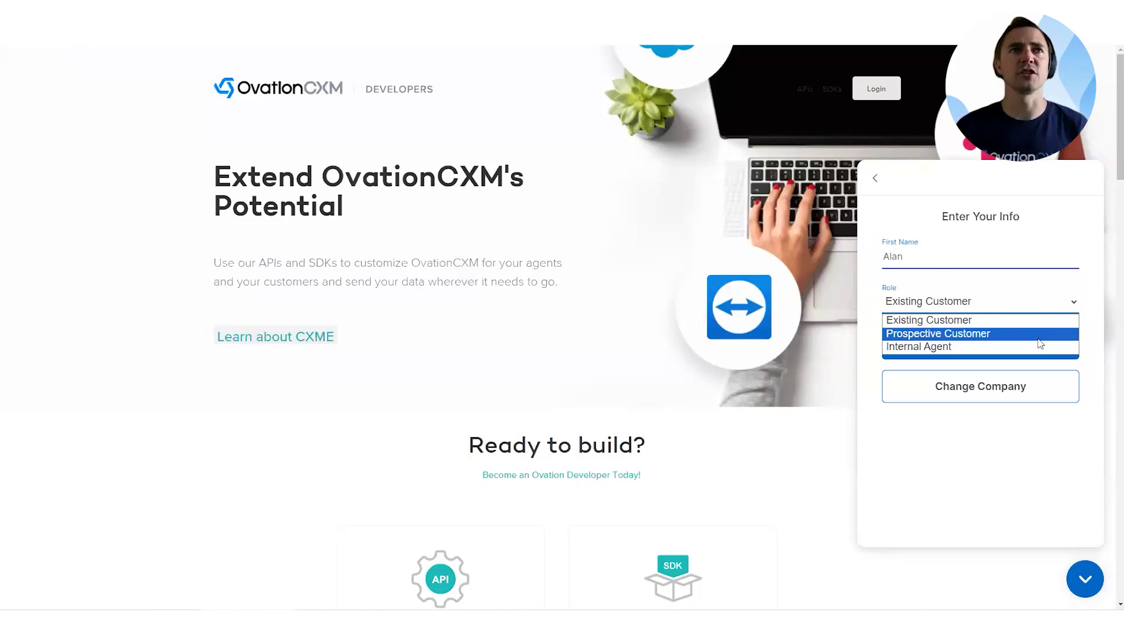
{"action": "left_click", "coordinate": [1039, 339]}
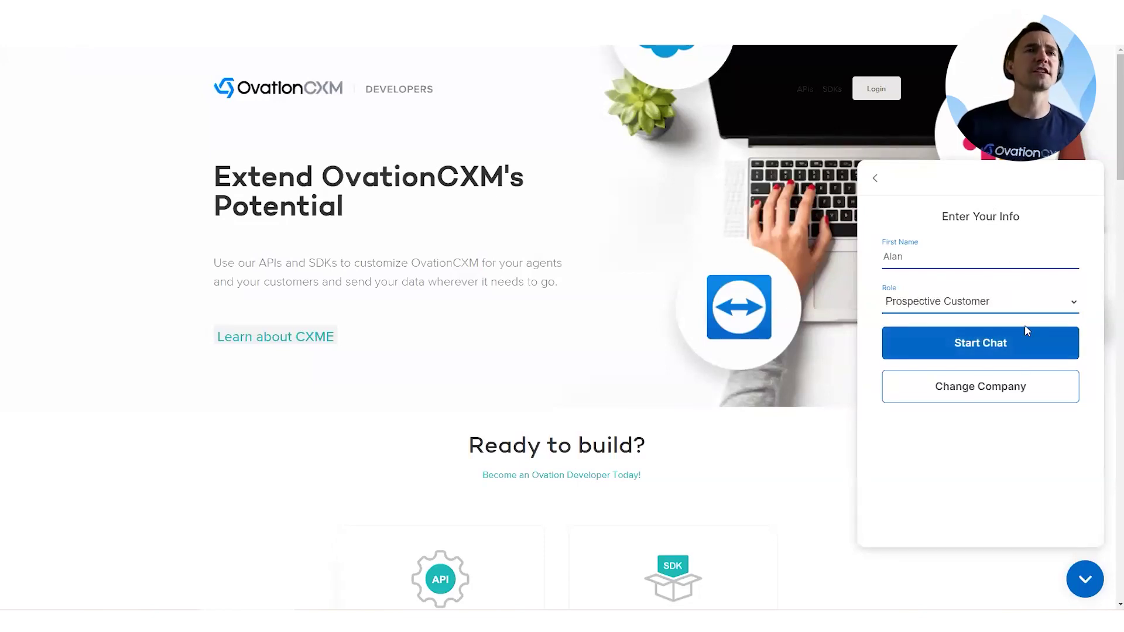
Step: Start the chat and ask 'What services do you provide?'
{"action": "left_click", "coordinate": [998, 344]}
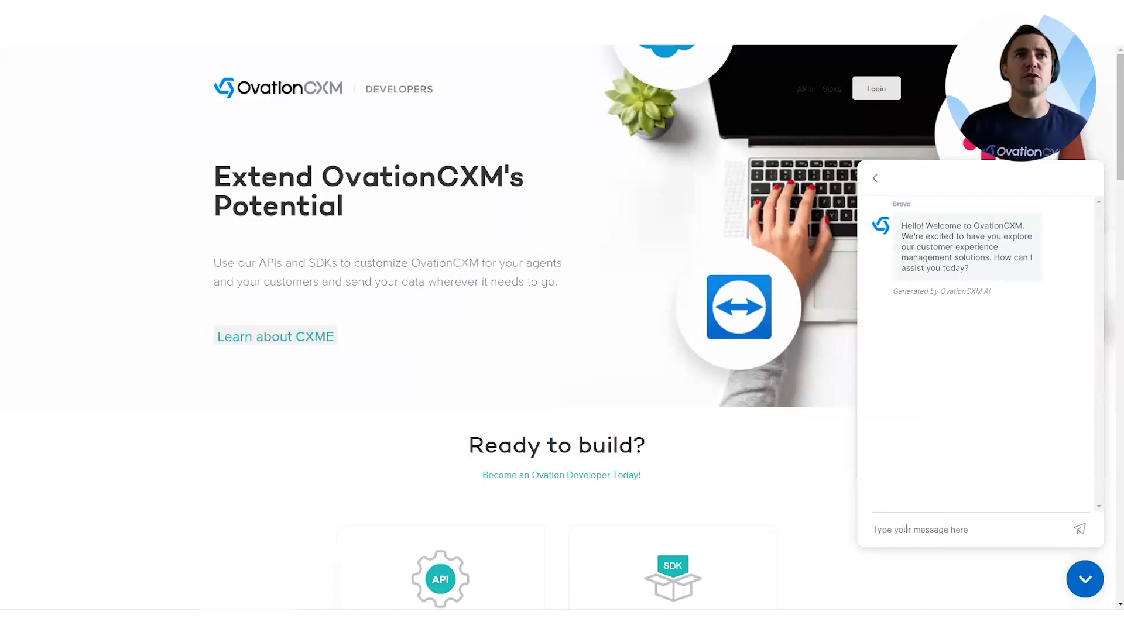
{"action": "type", "text": "What services "}
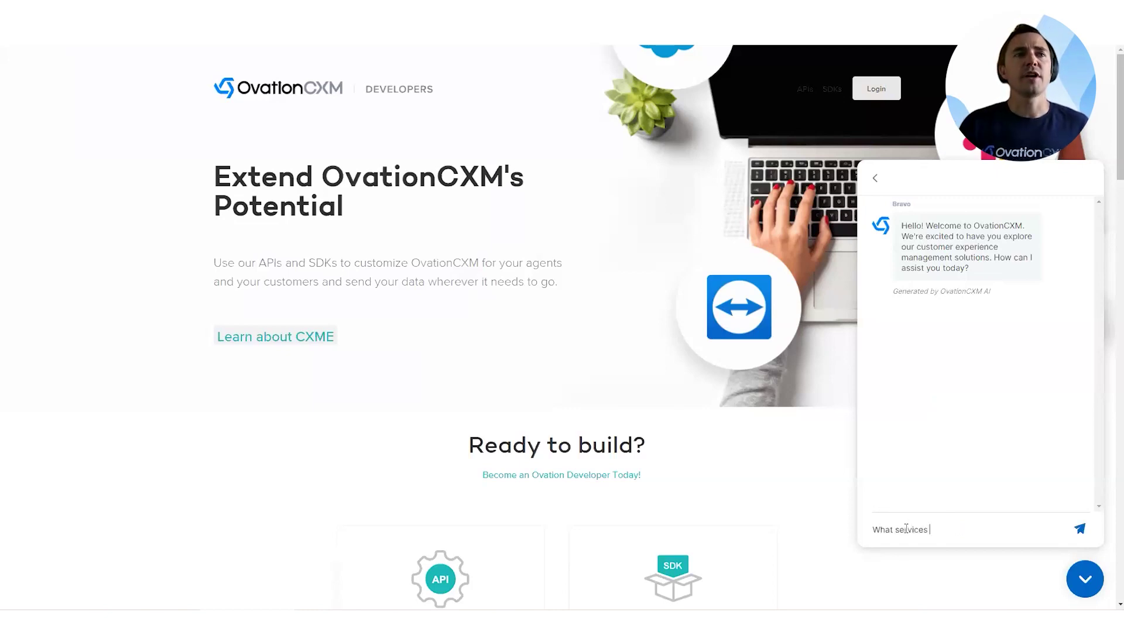
{"action": "type", "text": "do you provide?"}
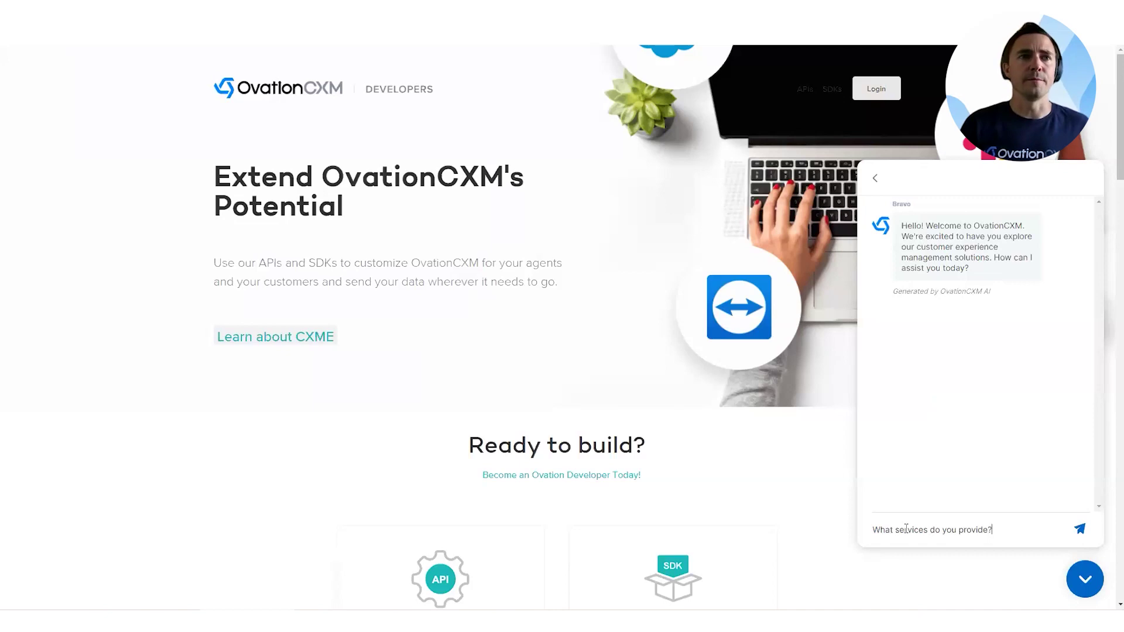
{"action": "key", "text": "Return"}
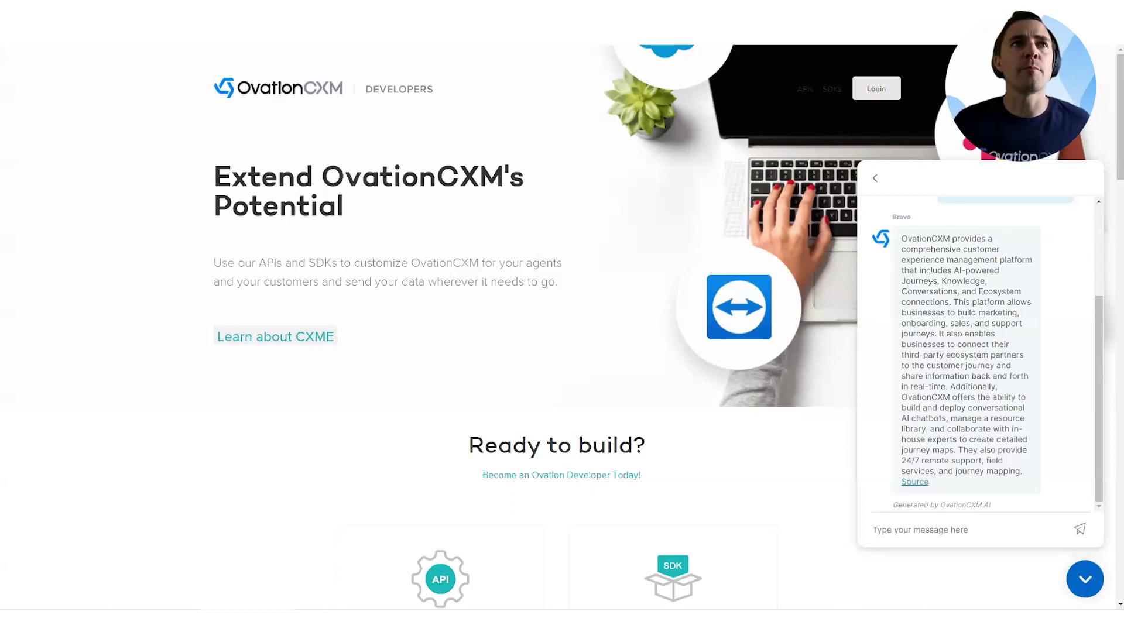
Step: Ask the assistant 'what are ai-powered journeys?'
{"action": "left_click", "coordinate": [925, 529]}
{"action": "type", "text": "what are ai-powe"}
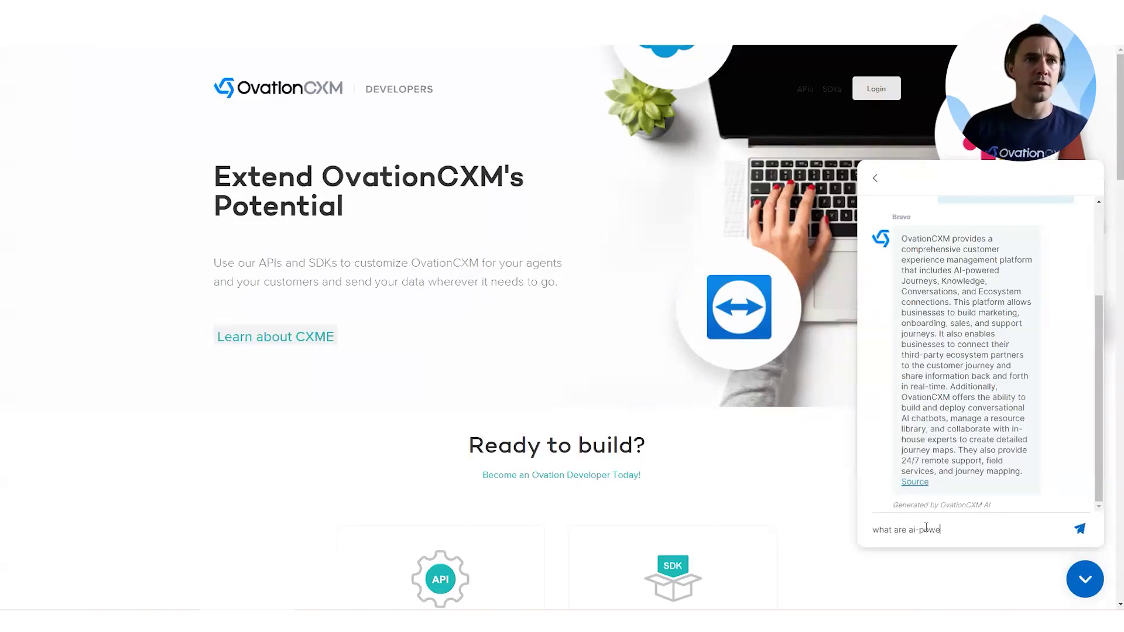
{"action": "type", "text": "red "}
{"action": "type", "text": "jounrneys"}
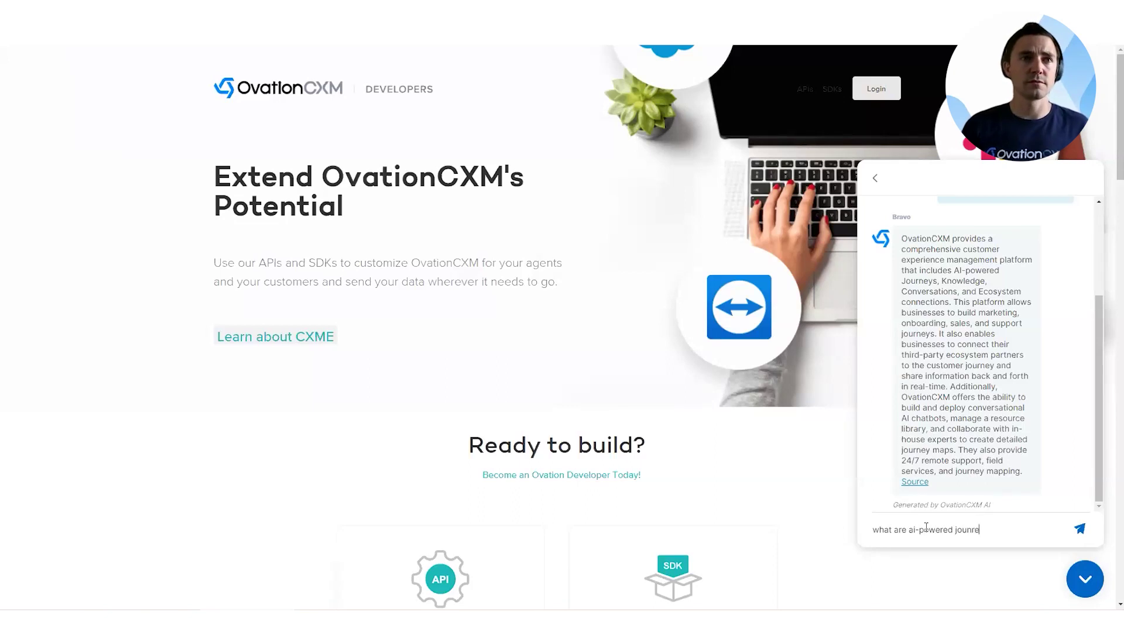
{"action": "key", "text": "BackSpace"}
{"action": "key", "text": "BackSpace"}
{"action": "key", "text": "BackSpace"}
{"action": "key", "text": "BackSpace"}
{"action": "key", "text": "BackSpace"}
{"action": "key", "text": "BackSpace"}
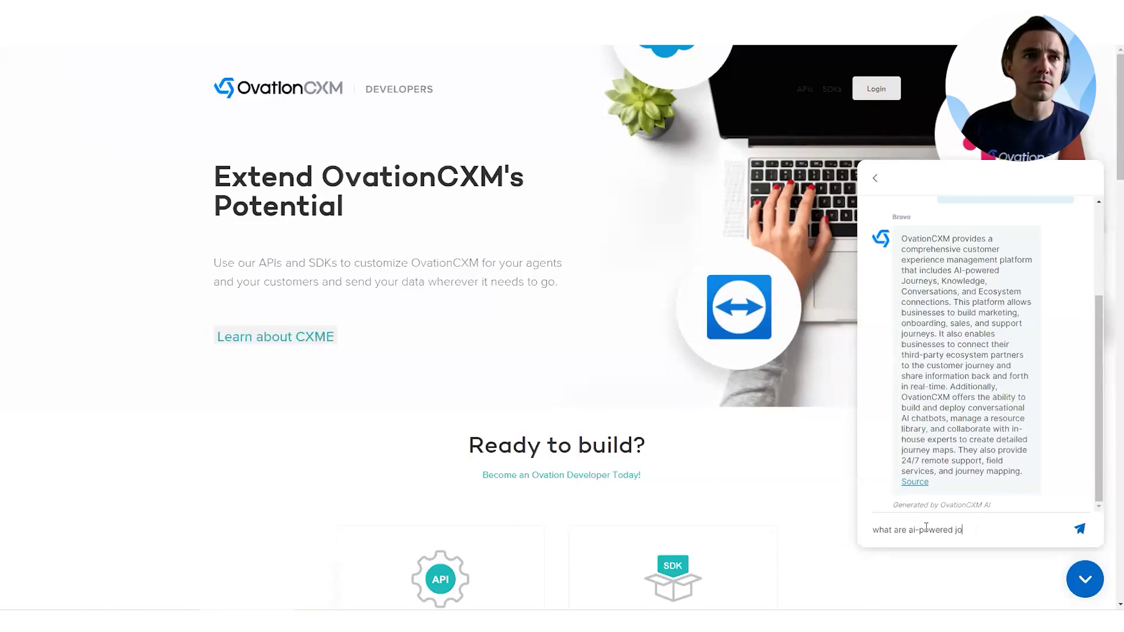
{"action": "type", "text": "rneys?"}
{"action": "key", "text": "Return"}
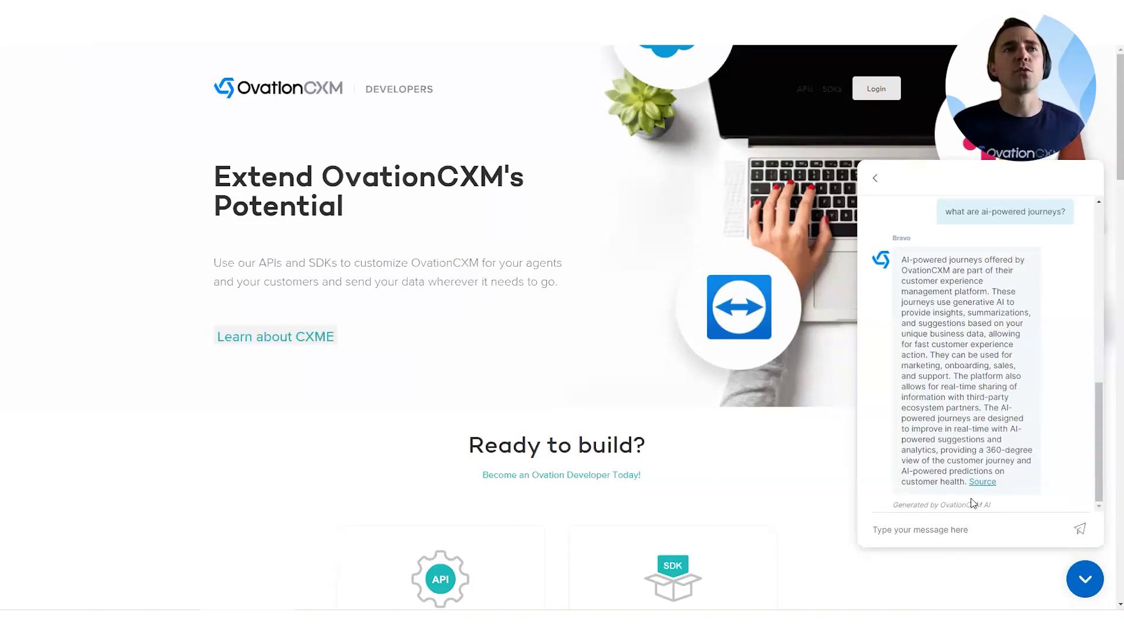
Step: Review the AI answer and open its cited source link
{"action": "scroll", "coordinate": [987, 425], "scroll_direction": "up", "scroll_amount": 1}
{"action": "scroll", "coordinate": [987, 425], "scroll_direction": "up", "scroll_amount": 1}
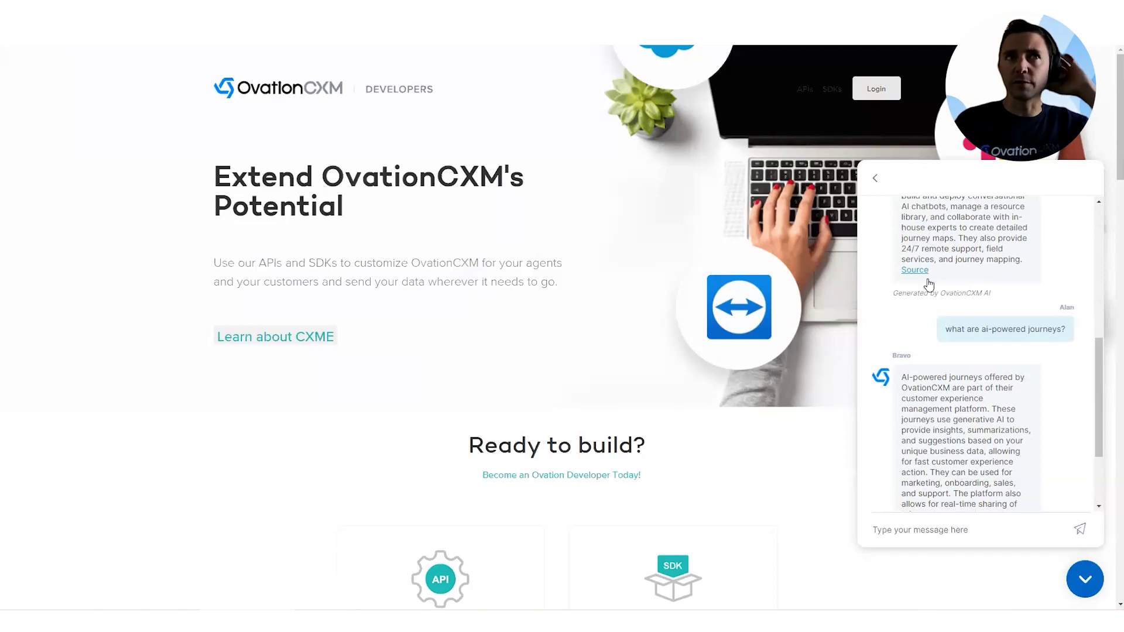
{"action": "scroll", "coordinate": [948, 363], "scroll_direction": "down", "scroll_amount": 2}
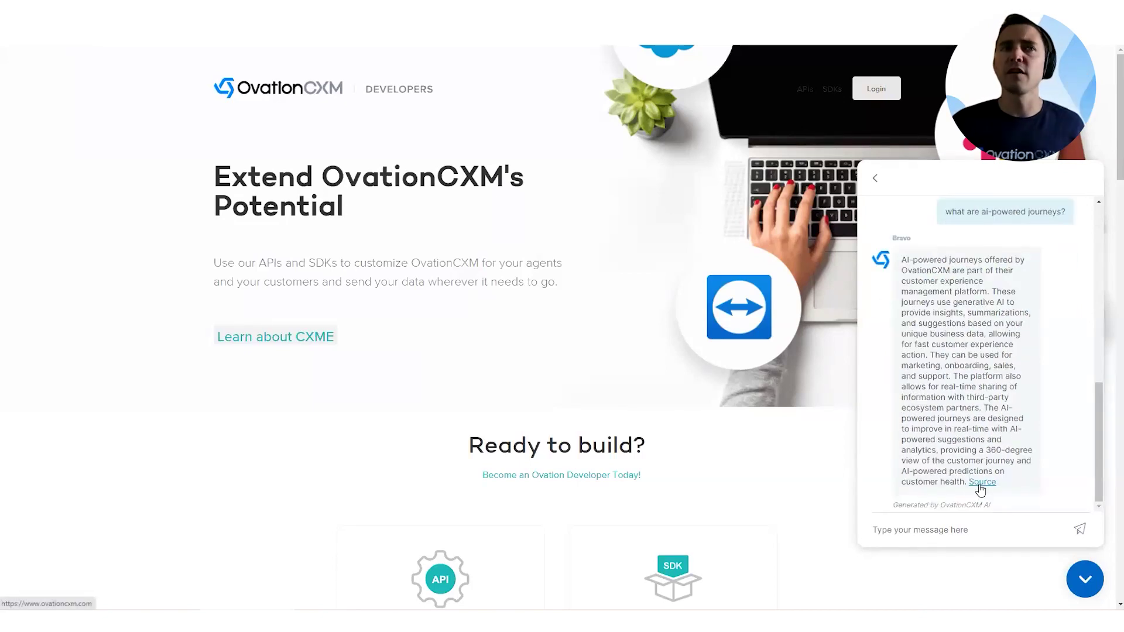
{"action": "left_click", "coordinate": [982, 483]}
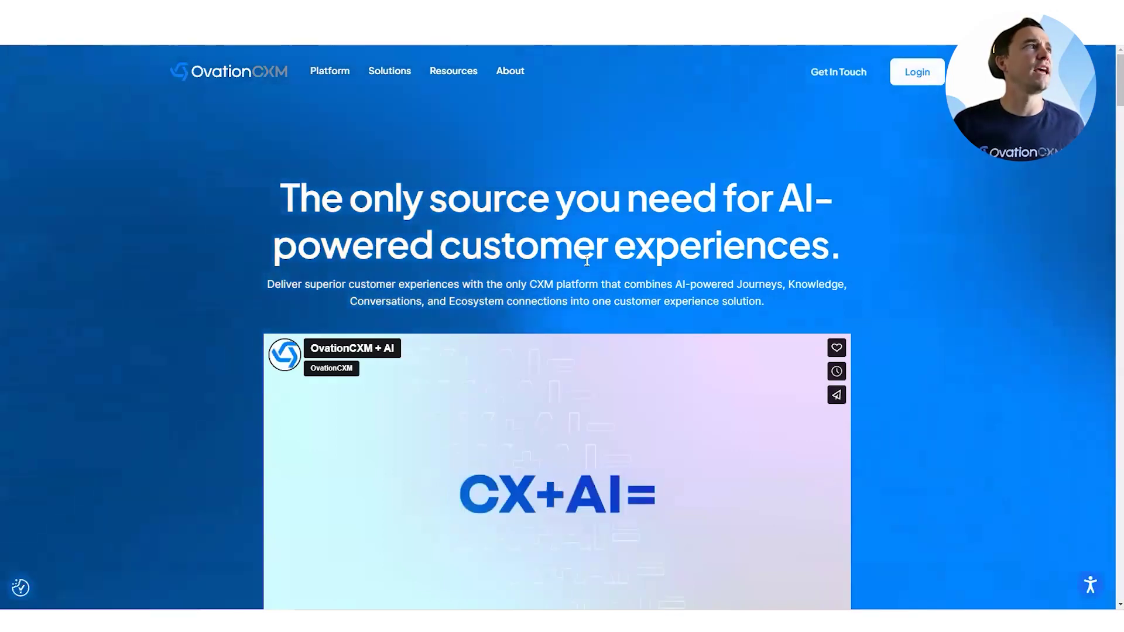
Step: Scroll down the ovationcxm.com home page to browse its AI-powered customer experience overview
{"action": "scroll", "coordinate": [628, 254], "scroll_direction": "down", "scroll_amount": 7}
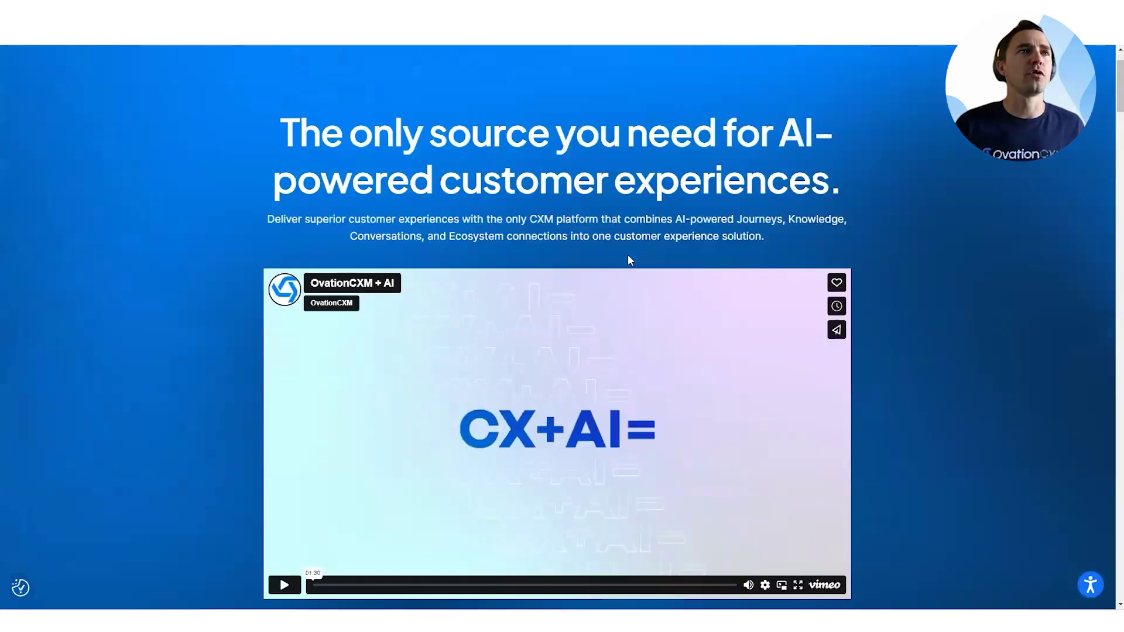
{"action": "scroll", "coordinate": [483, 223], "scroll_direction": "down", "scroll_amount": 20}
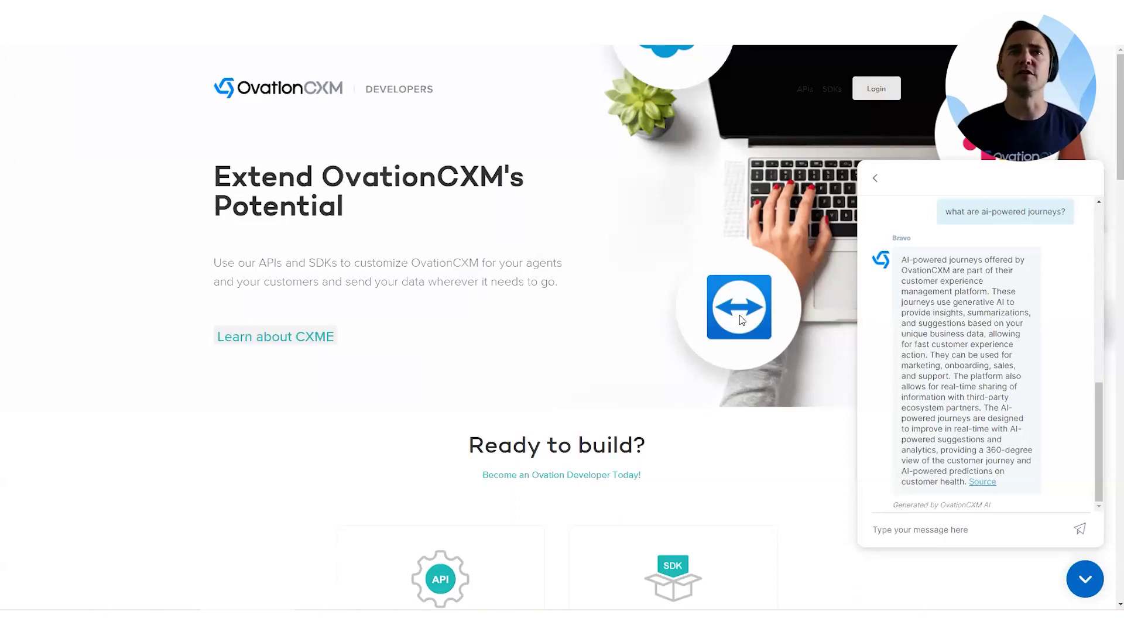
Step: Ask 'Who won the NFL games last night?', then begin typing 'get me a human'
{"action": "left_click", "coordinate": [965, 534]}
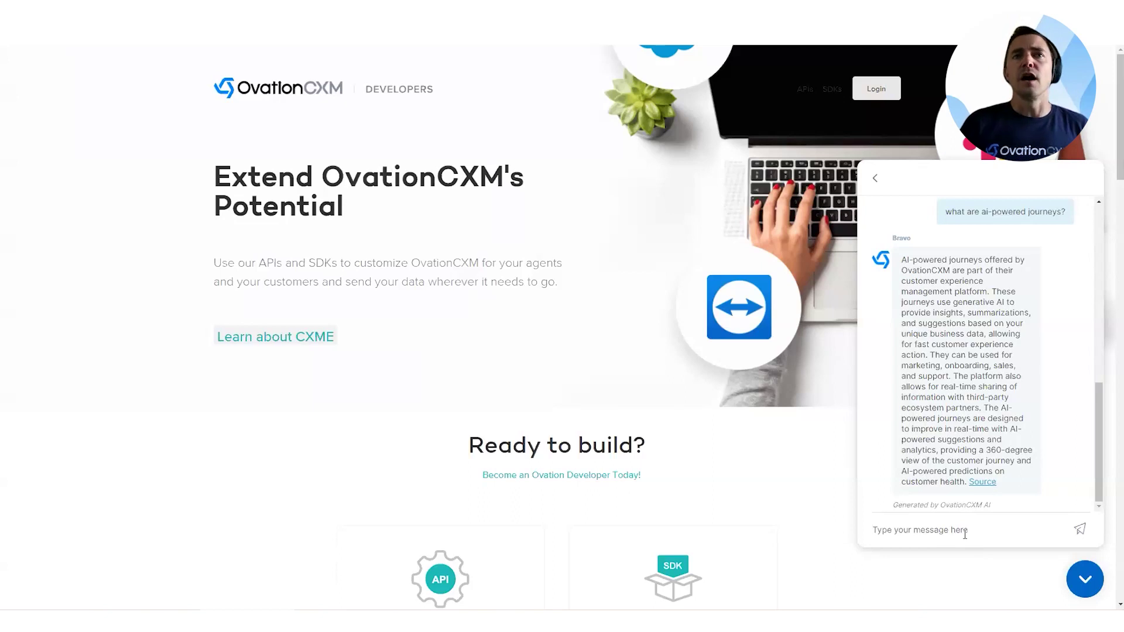
{"action": "type", "text": "Who "}
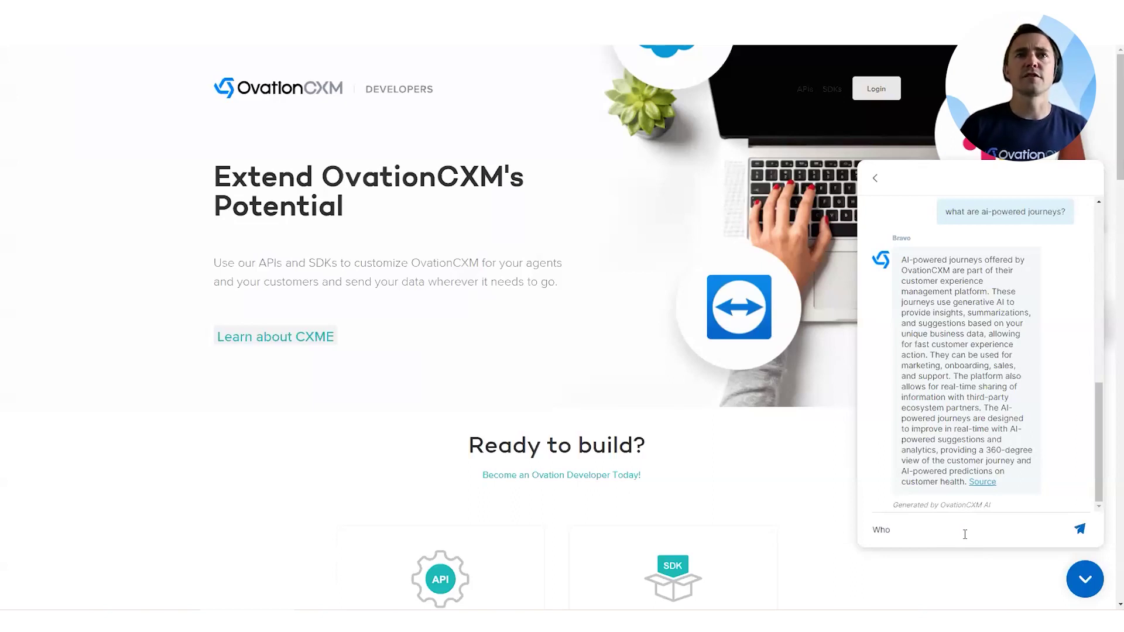
{"action": "type", "text": "won the F"}
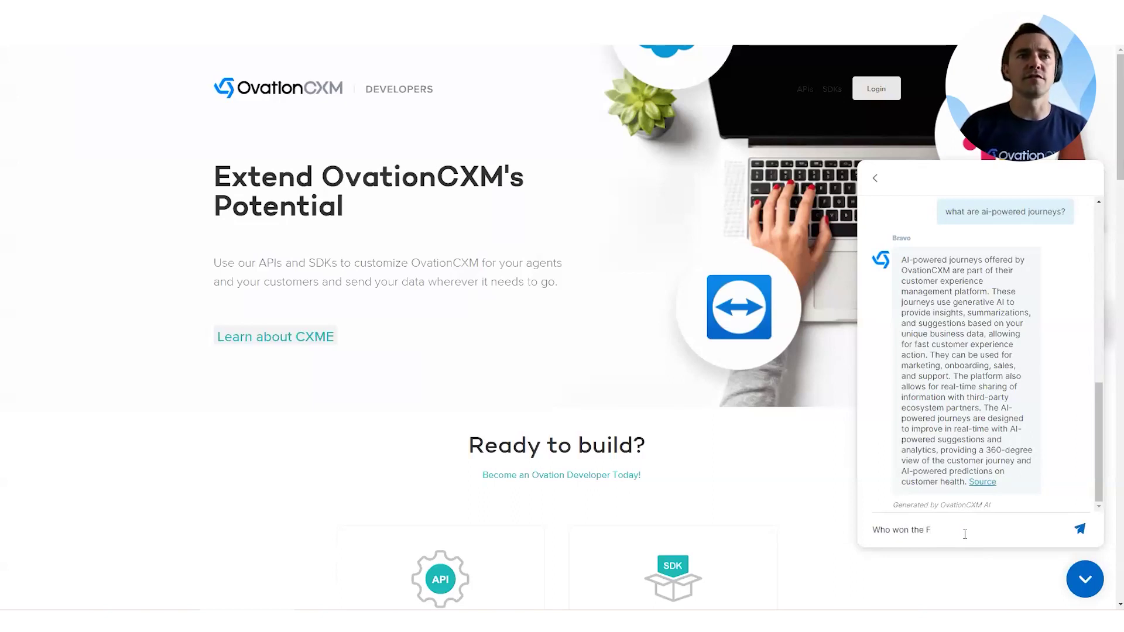
{"action": "key", "text": "BackSpace"}
{"action": "type", "text": "NFL games la"}
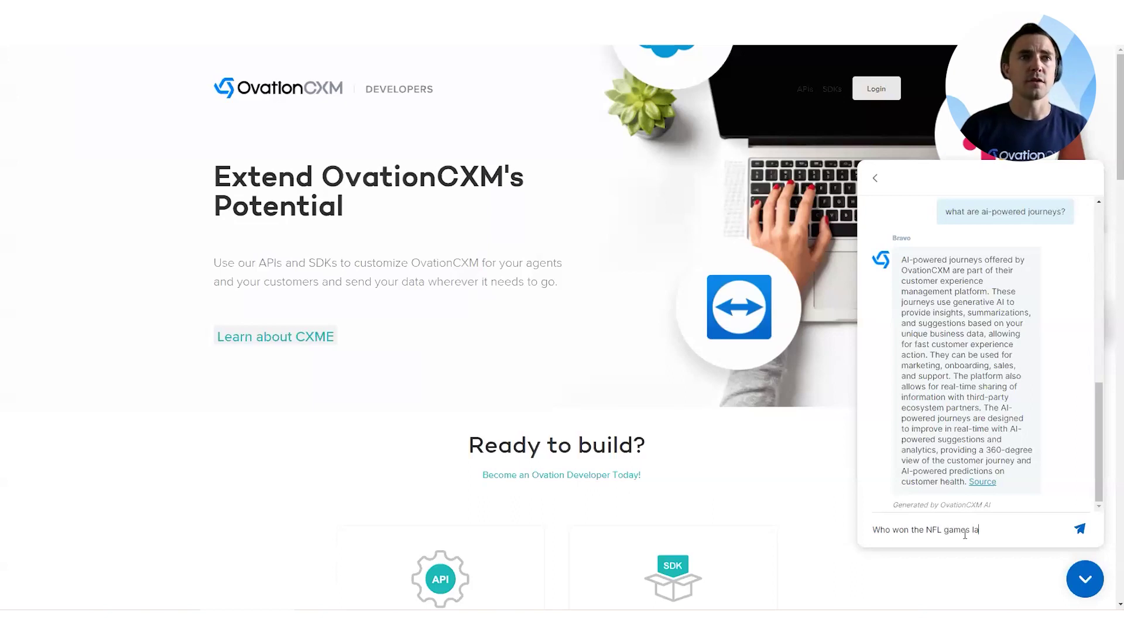
{"action": "type", "text": "st night?"}
{"action": "key", "text": "Return"}
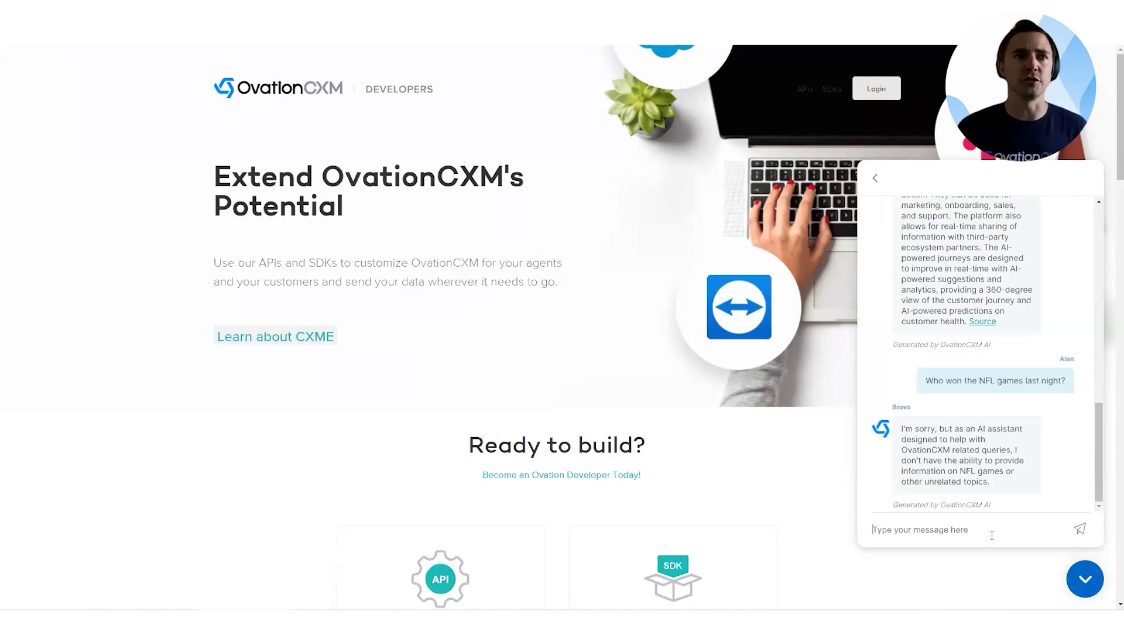
{"action": "type", "text": "get me a human"}
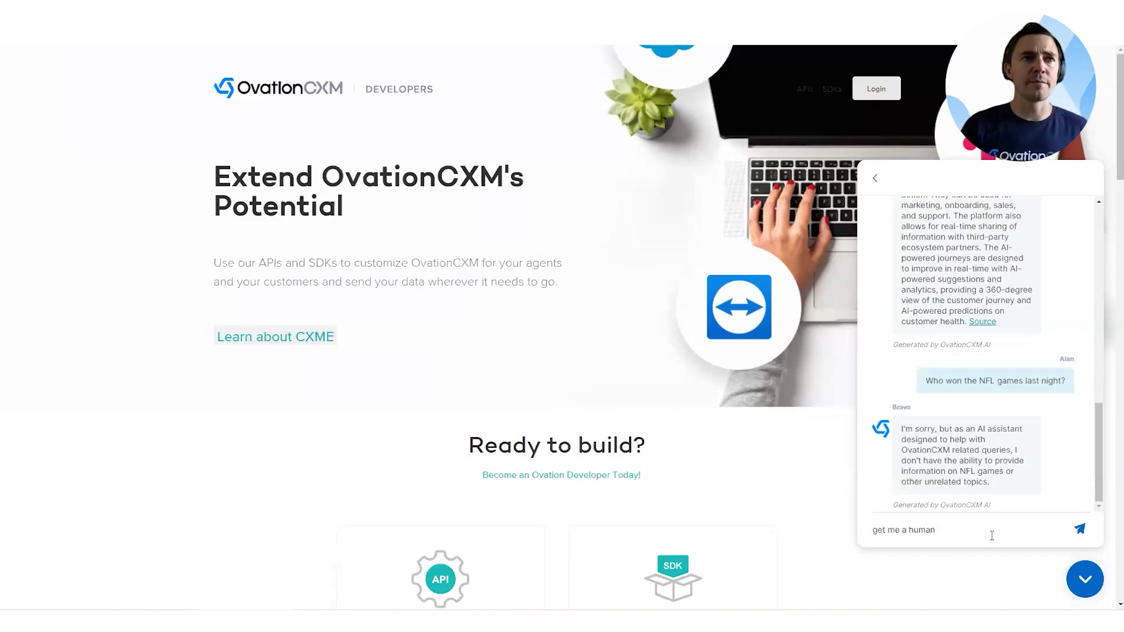
Step: Send 'get me a human' to request a human agent
{"action": "key", "text": "Return"}
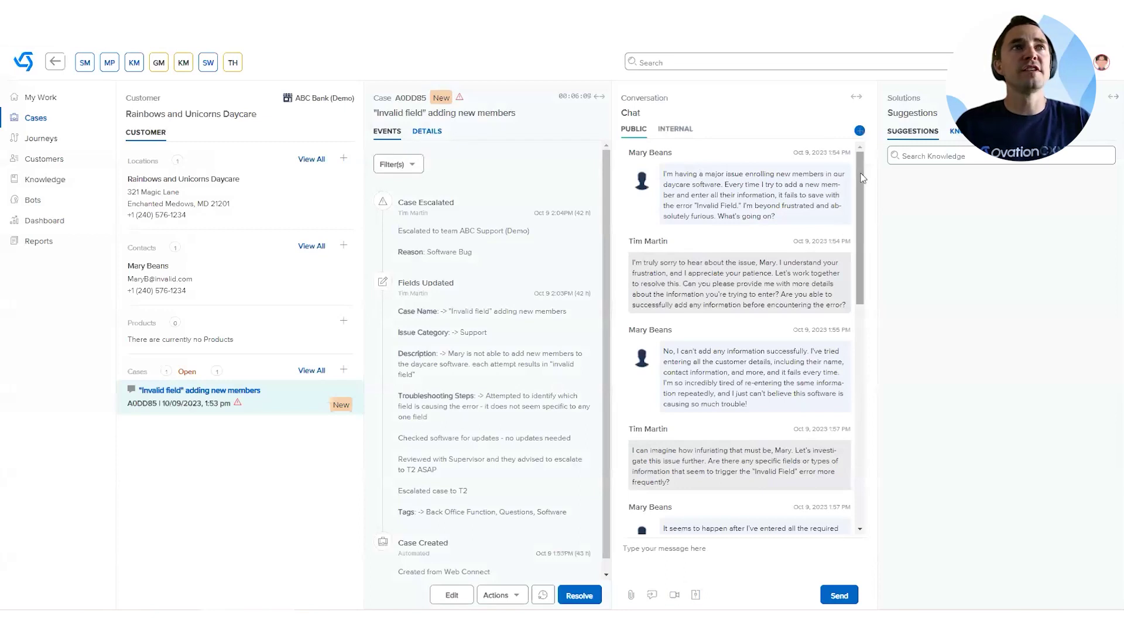
{"action": "mouse_move", "coordinate": [862, 176]}
{"action": "left_mouse_down"}
{"action": "mouse_move", "coordinate": [867, 413]}
{"action": "mouse_move", "coordinate": [866, 183]}
{"action": "left_mouse_up"}
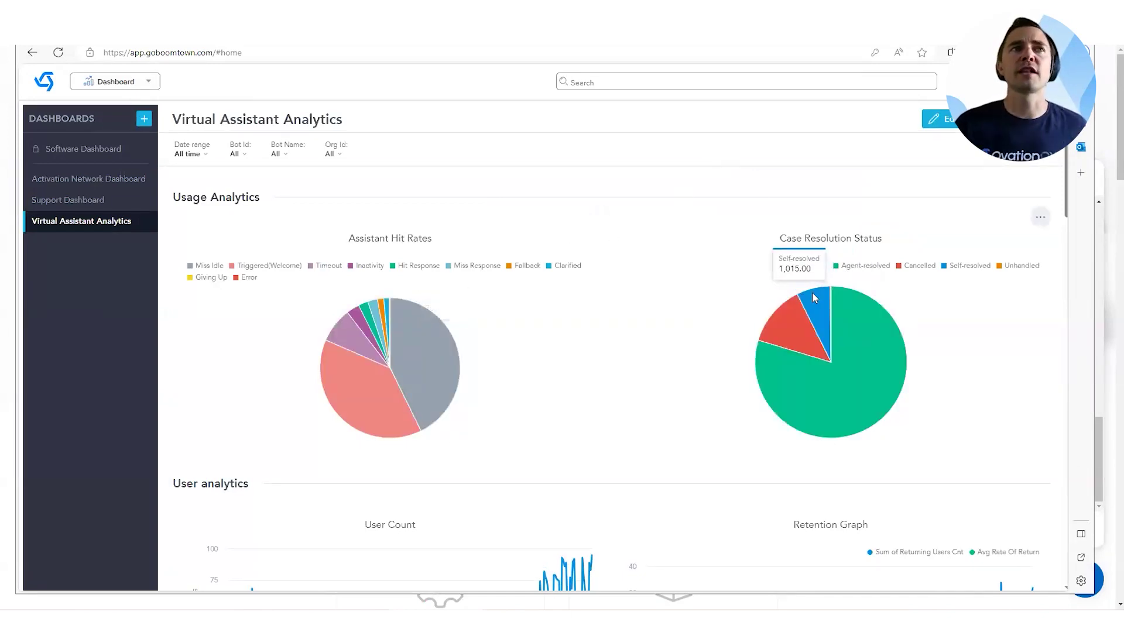
Step: Scroll through User analytics, Conversation Analytics and Training History, then back up
{"action": "scroll", "coordinate": [683, 307], "scroll_direction": "down", "scroll_amount": 3}
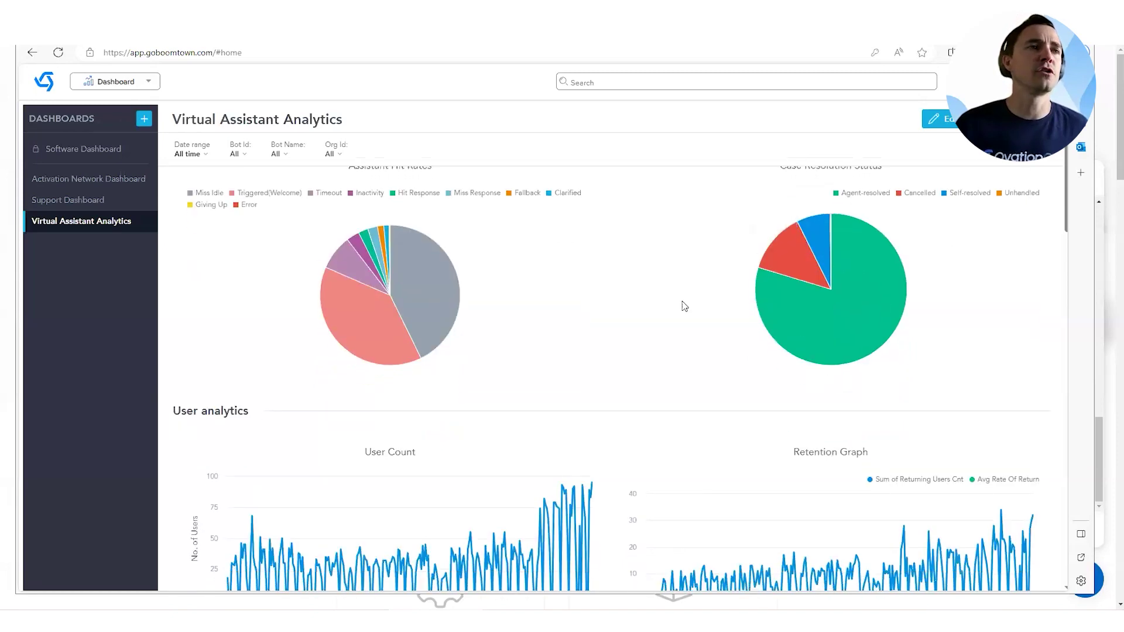
{"action": "scroll", "coordinate": [590, 375], "scroll_direction": "down", "scroll_amount": 5}
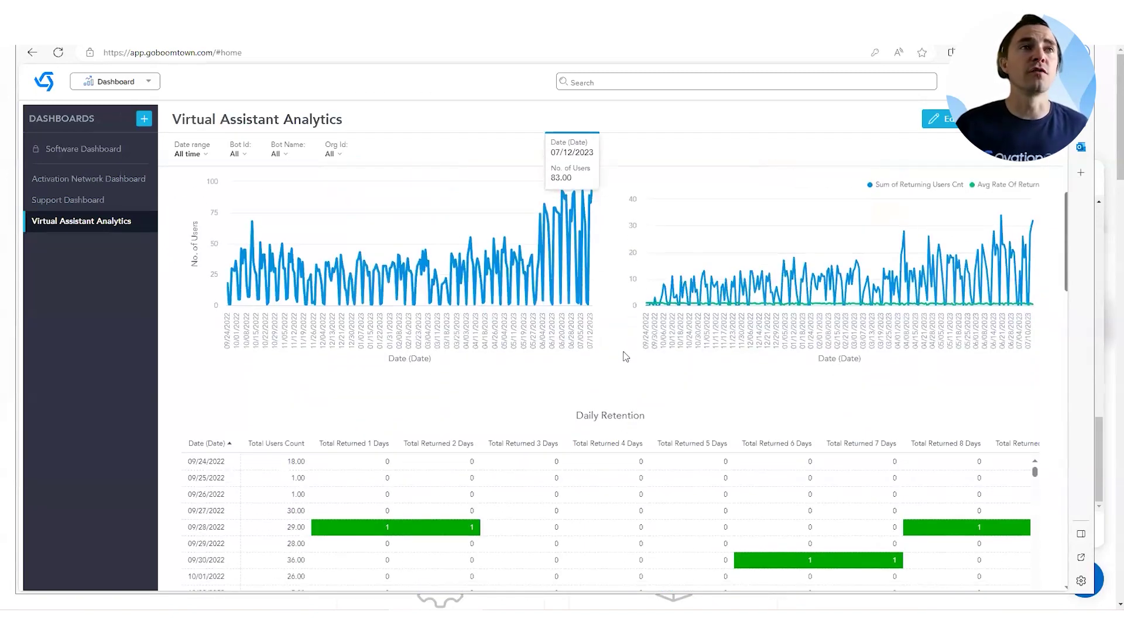
{"action": "scroll", "coordinate": [627, 291], "scroll_direction": "down", "scroll_amount": 11}
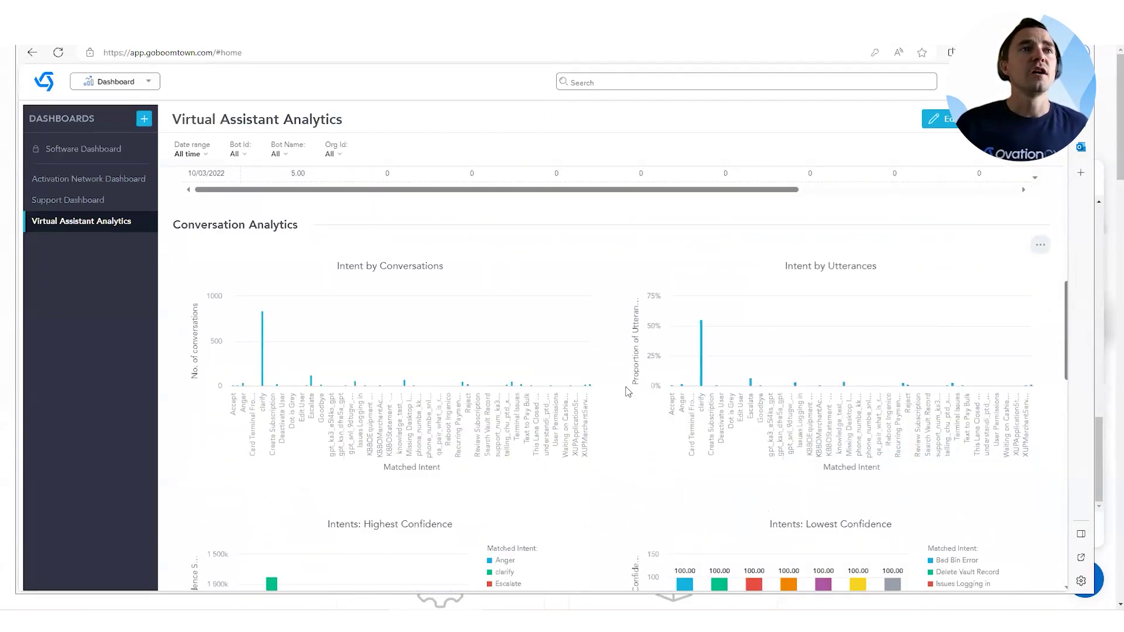
{"action": "scroll", "coordinate": [628, 391], "scroll_direction": "down", "scroll_amount": 6}
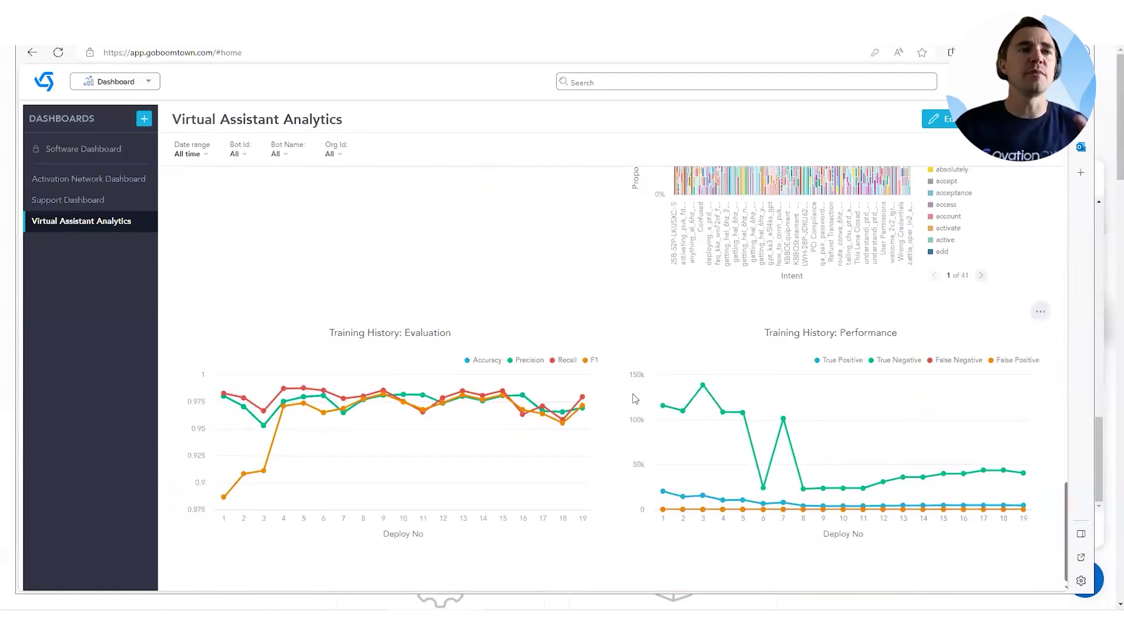
{"action": "scroll", "coordinate": [638, 409], "scroll_direction": "up", "scroll_amount": 8}
{"action": "scroll", "coordinate": [640, 416], "scroll_direction": "up", "scroll_amount": 16}
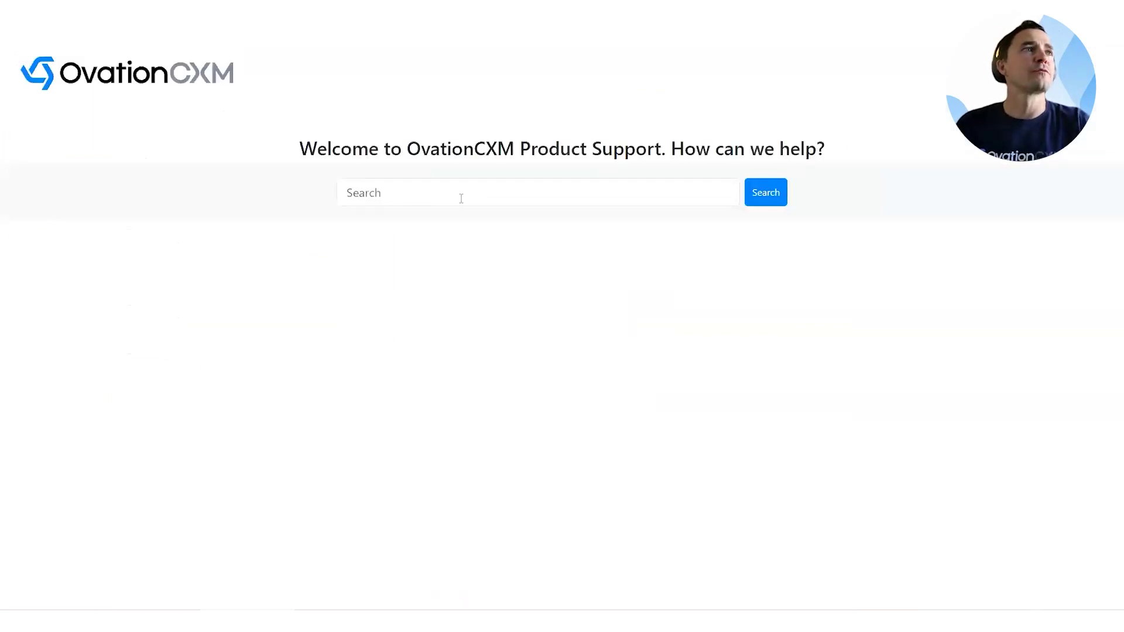
Step: Search Product Support for 'How to add a journey to case?'
{"action": "left_click", "coordinate": [462, 199]}
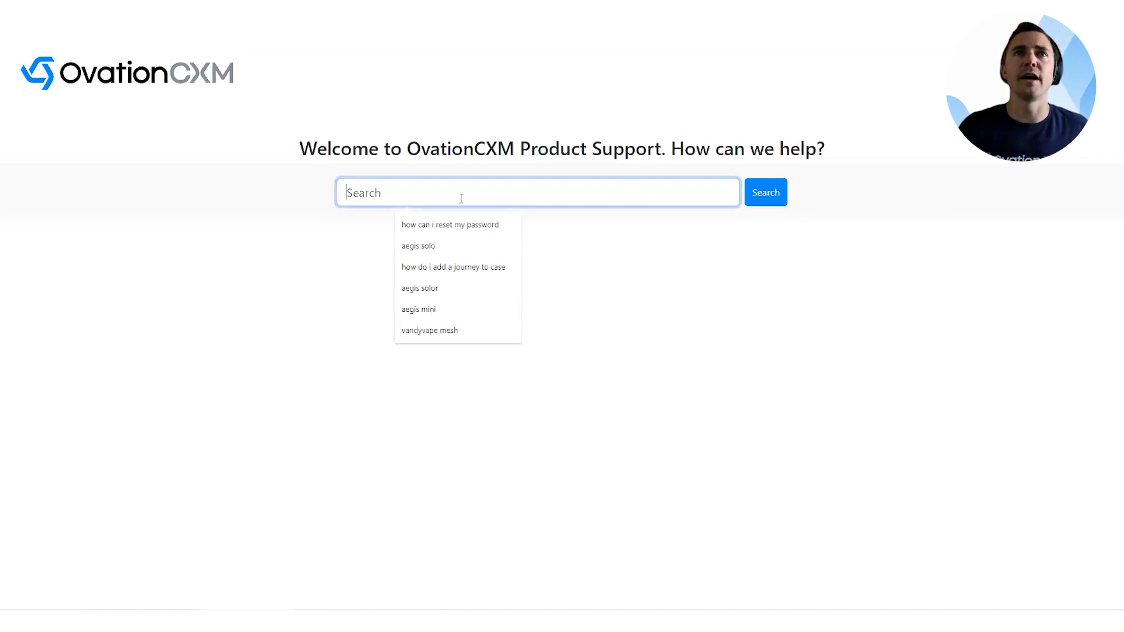
{"action": "type", "text": "How to add a journey to "}
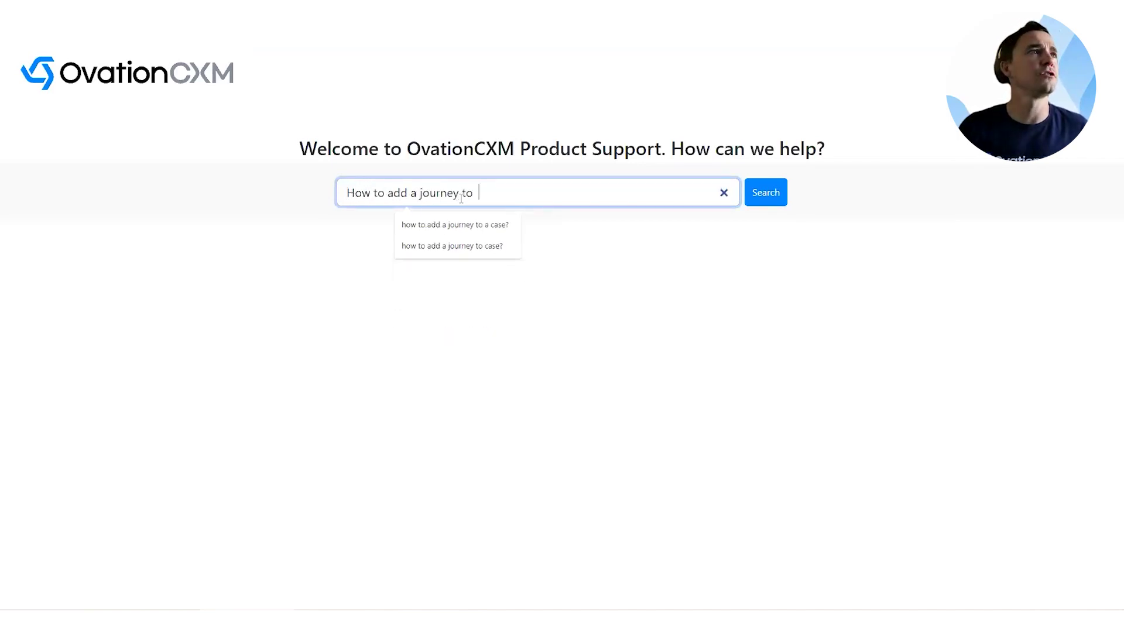
{"action": "type", "text": "case?"}
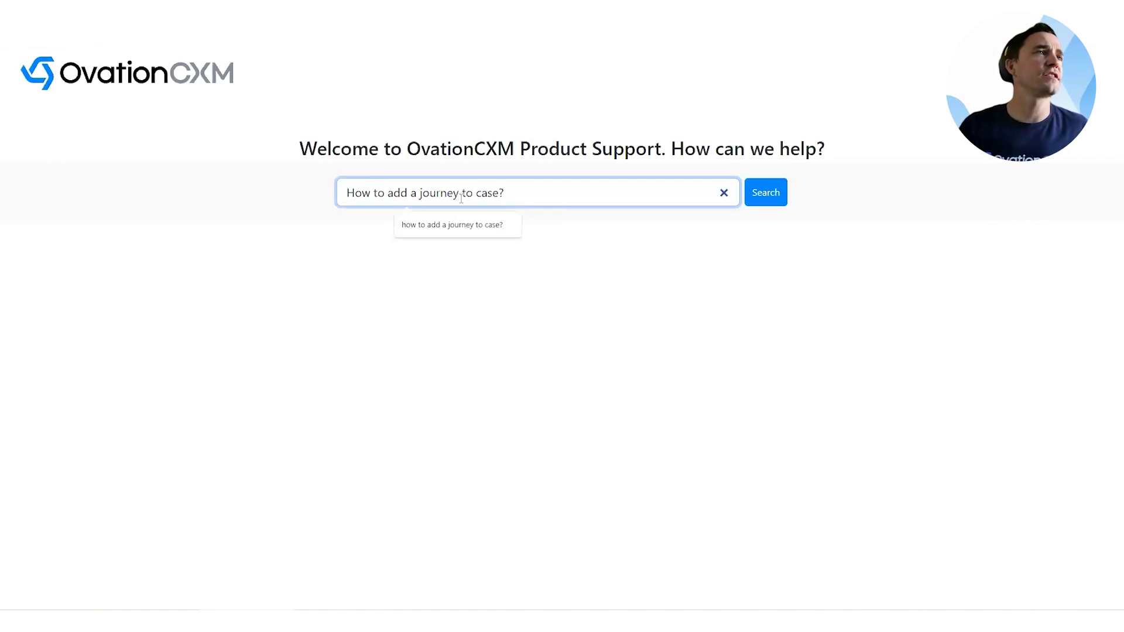
{"action": "key", "text": "Return"}
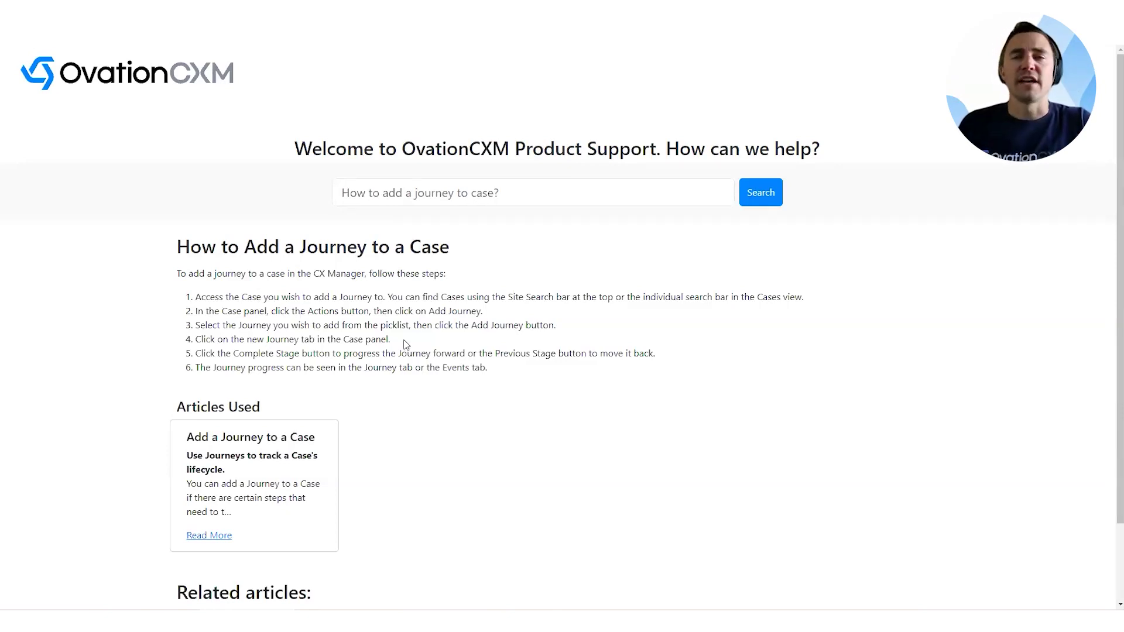
Step: Scroll down the answer to the Articles Used section
{"action": "scroll", "coordinate": [451, 358], "scroll_direction": "down", "scroll_amount": 1}
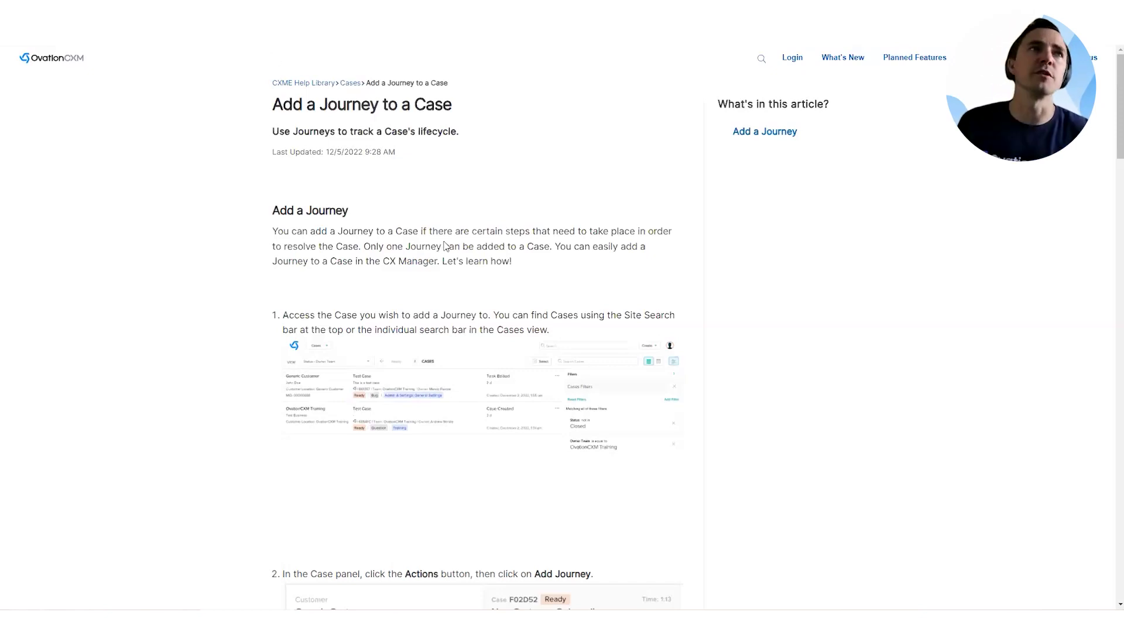
Step: Scroll through the Add a Journey help article down to its footer and back
{"action": "scroll", "coordinate": [485, 273], "scroll_direction": "down", "scroll_amount": 15}
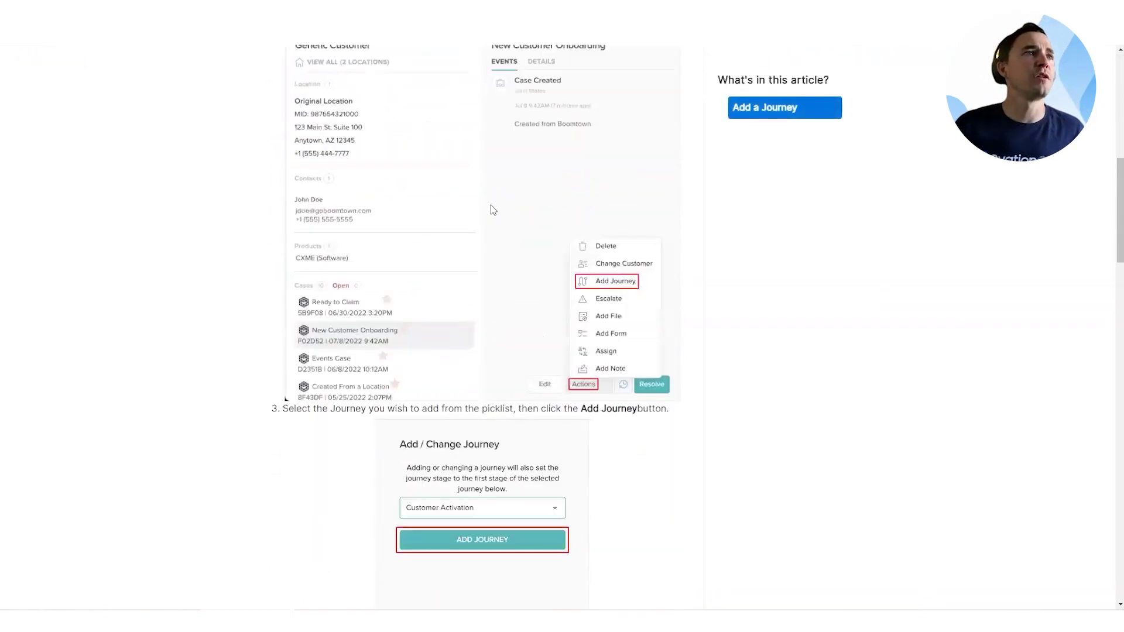
{"action": "scroll", "coordinate": [492, 210], "scroll_direction": "down", "scroll_amount": 20}
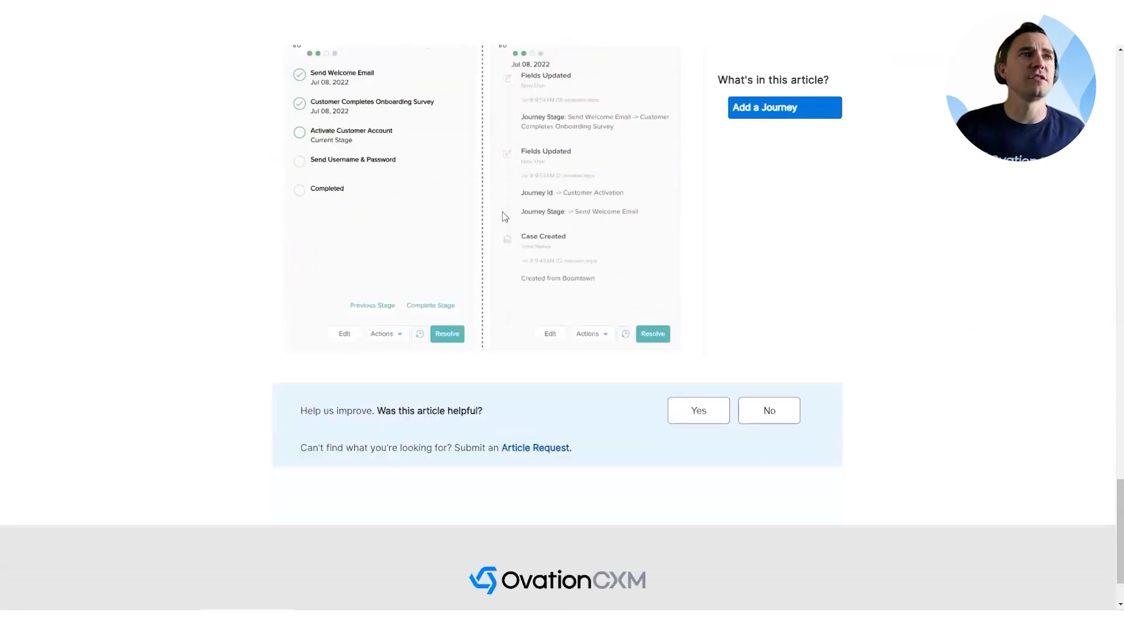
{"action": "scroll", "coordinate": [527, 228], "scroll_direction": "up", "scroll_amount": 20}
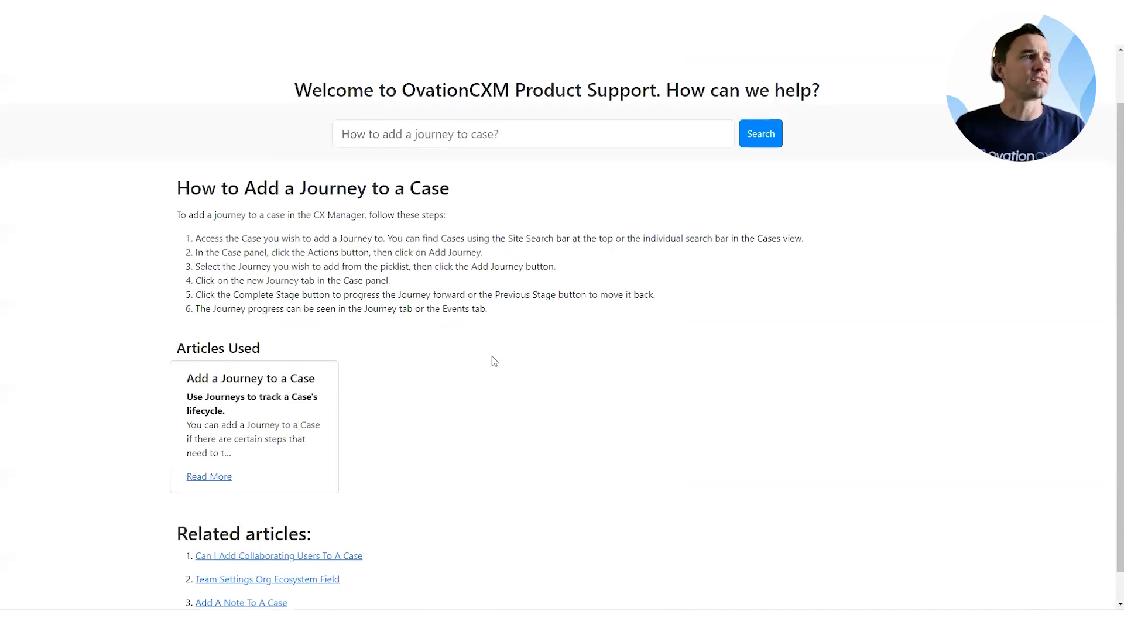
{"action": "scroll", "coordinate": [257, 202], "scroll_direction": "down", "scroll_amount": 1}
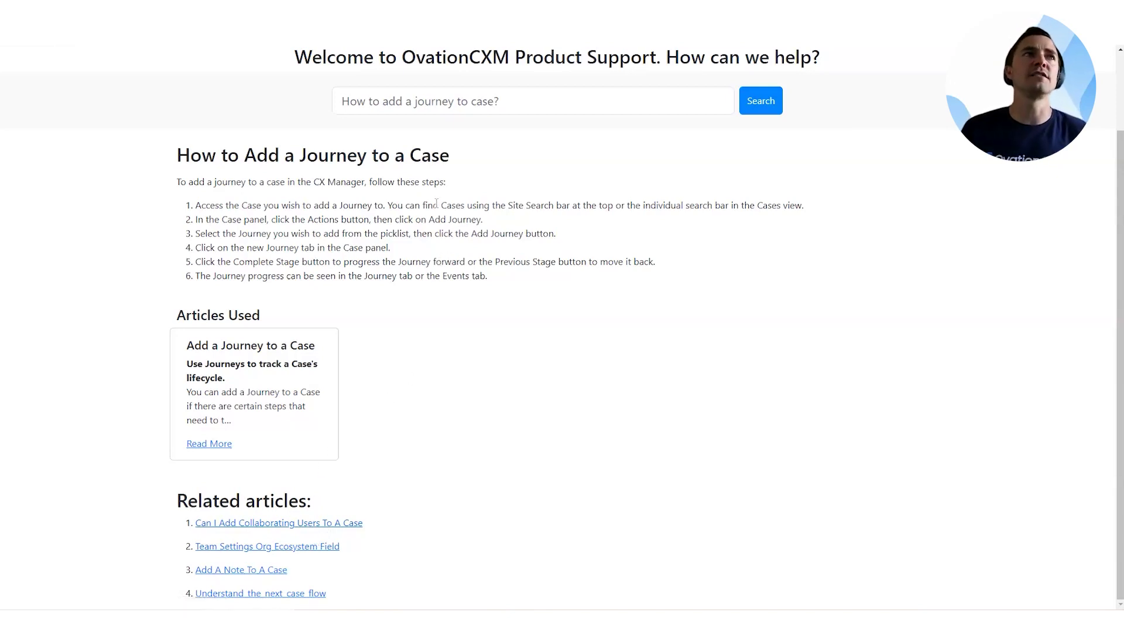
Step: Search the knowledge base for "How can i reset my password?"
{"action": "left_click", "coordinate": [508, 100]}
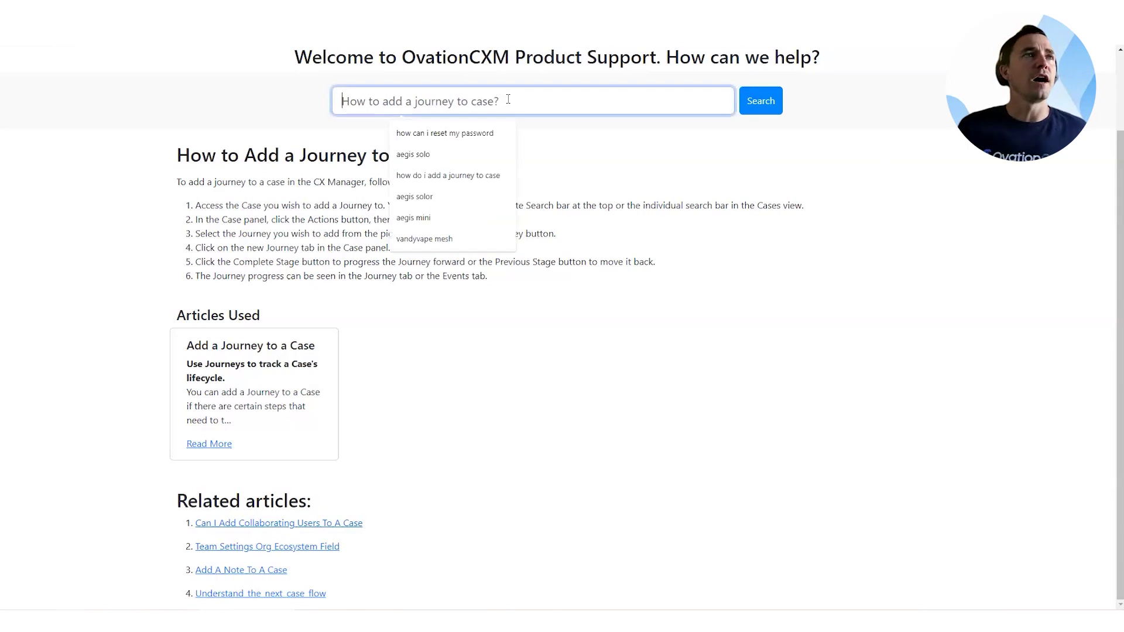
{"action": "type", "text": "How can i rese3t m"}
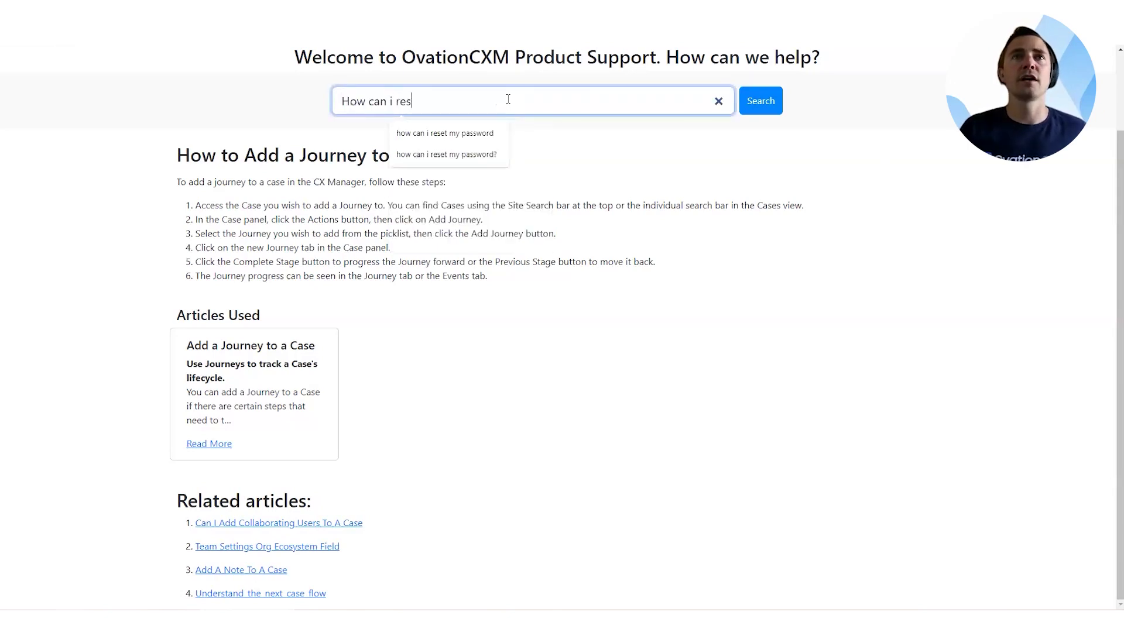
{"action": "key", "text": "BackSpace"}
{"action": "type", "text": "t my p"}
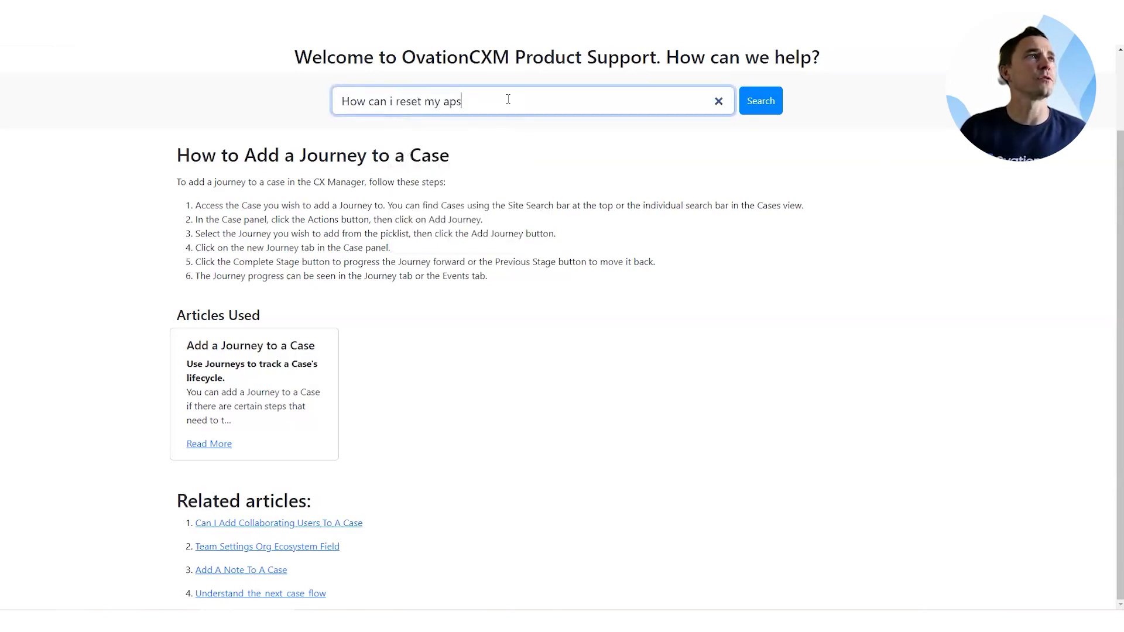
{"action": "type", "text": "assword?"}
{"action": "key", "text": "Return"}
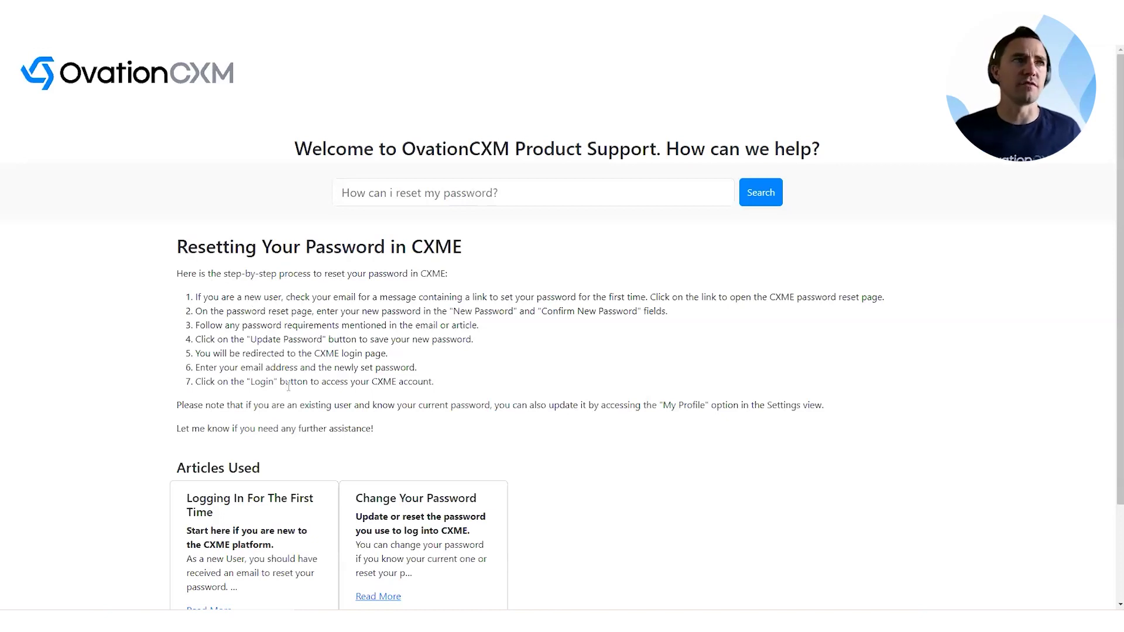
{"action": "scroll", "coordinate": [306, 322], "scroll_direction": "down", "scroll_amount": 1}
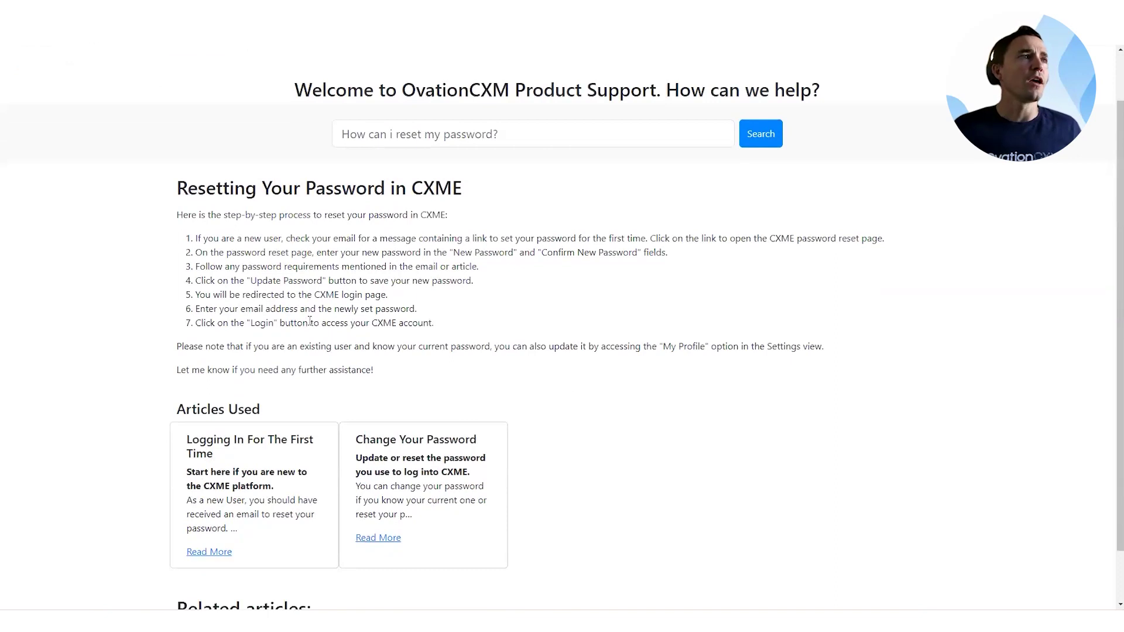
{"action": "scroll", "coordinate": [350, 336], "scroll_direction": "down", "scroll_amount": 1}
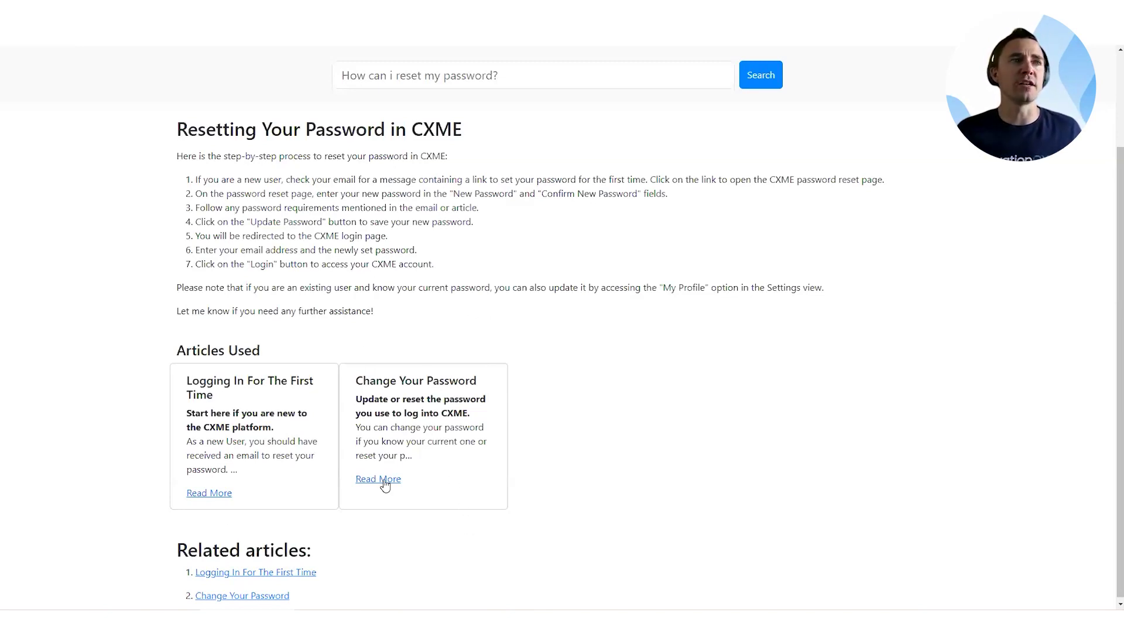
{"action": "scroll", "coordinate": [385, 486], "scroll_direction": "down", "scroll_amount": 1}
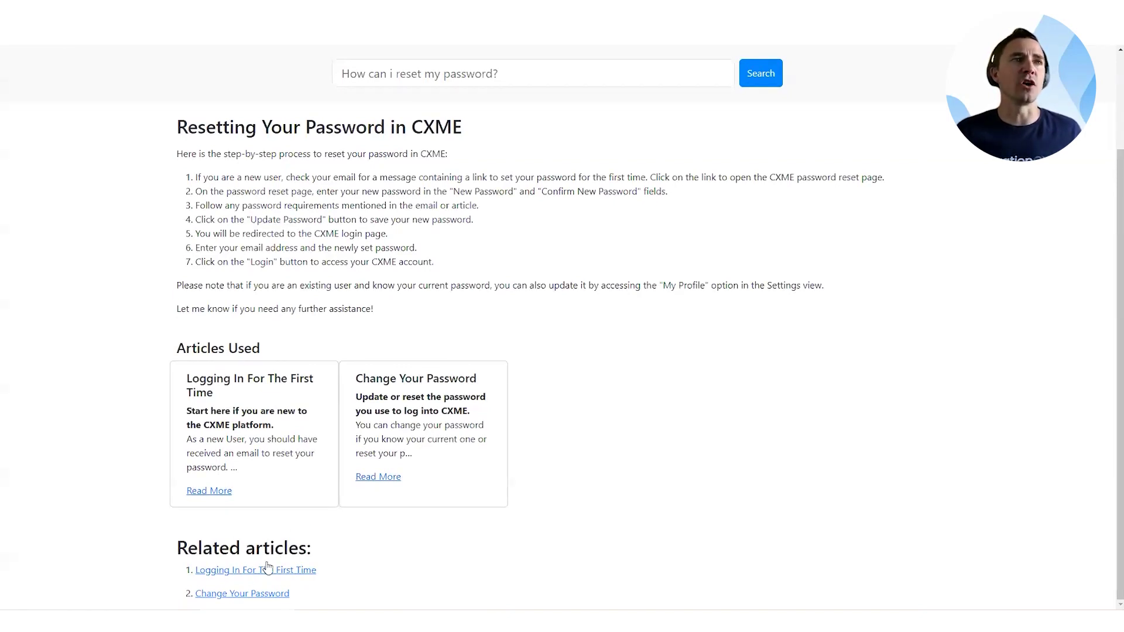
{"action": "scroll", "coordinate": [468, 435], "scroll_direction": "up", "scroll_amount": 2}
Step: Scroll back to the top of the password reset answer page
{"action": "scroll", "coordinate": [469, 433], "scroll_direction": "up", "scroll_amount": 3}
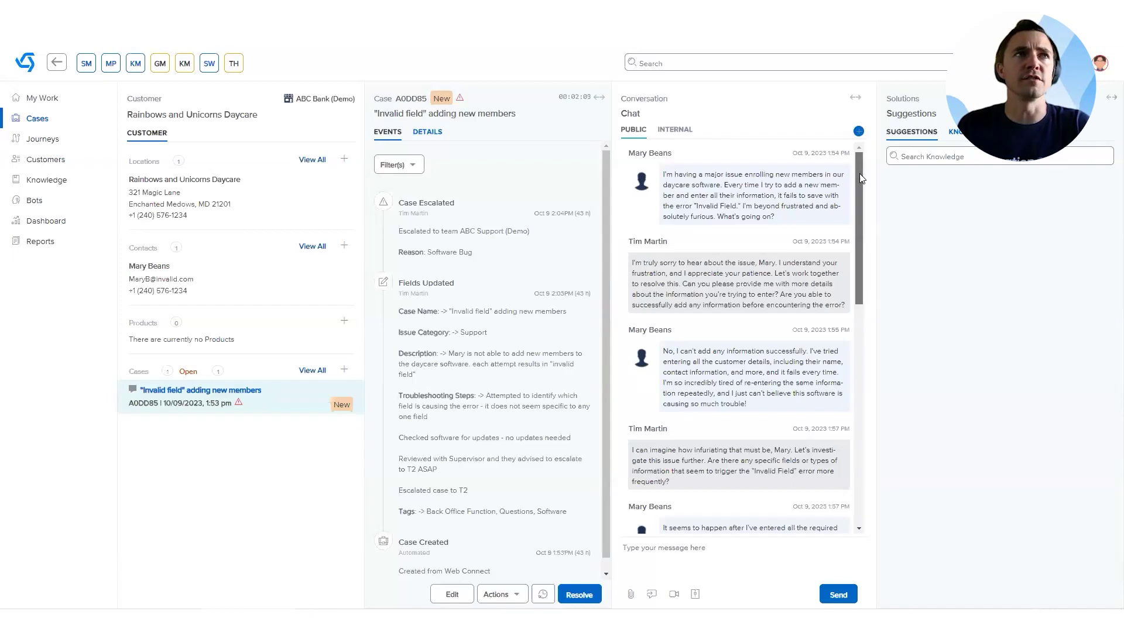
Step: Read the case chat down to its final messages and open the case Actions list
{"action": "mouse_move", "coordinate": [860, 173]}
{"action": "left_mouse_down"}
{"action": "mouse_move", "coordinate": [859, 362]}
{"action": "mouse_move", "coordinate": [858, 154]}
{"action": "left_mouse_up"}
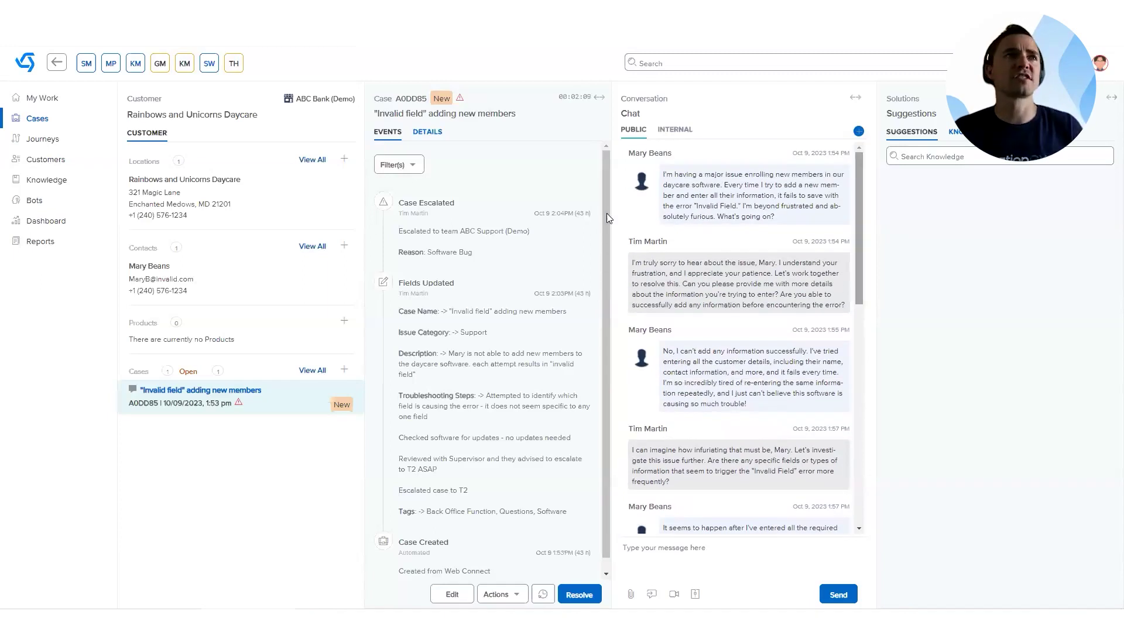
{"action": "scroll", "coordinate": [483, 385], "scroll_direction": "down", "scroll_amount": 1}
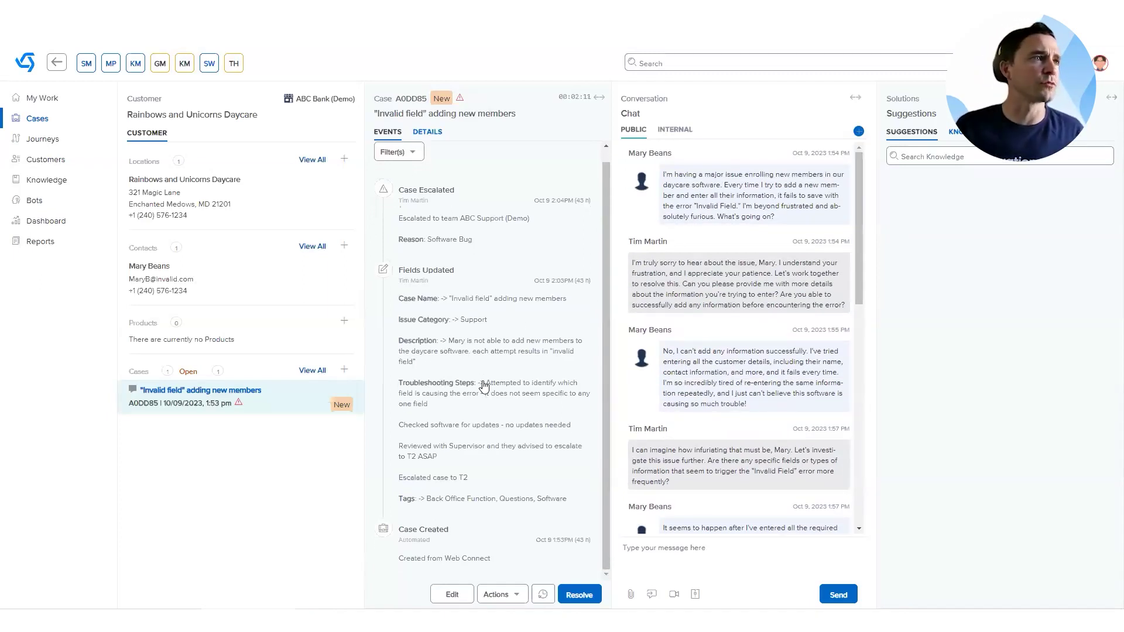
{"action": "scroll", "coordinate": [508, 402], "scroll_direction": "up", "scroll_amount": 1}
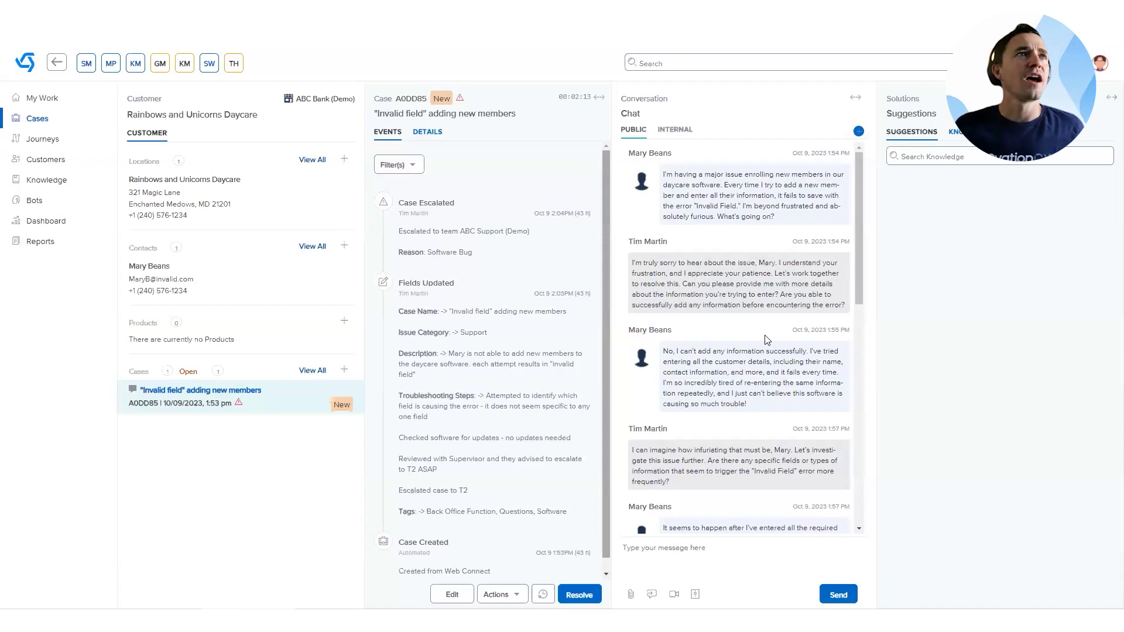
{"action": "left_click_drag", "start_coordinate": [859, 257], "coordinate": [860, 504]}
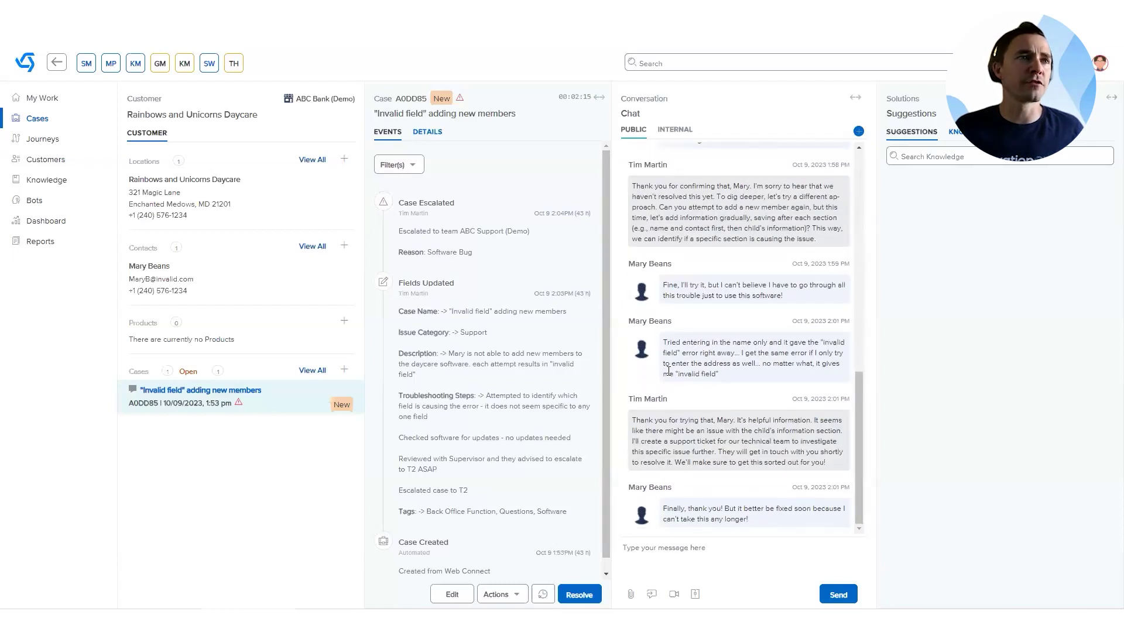
{"action": "left_click", "coordinate": [509, 596]}
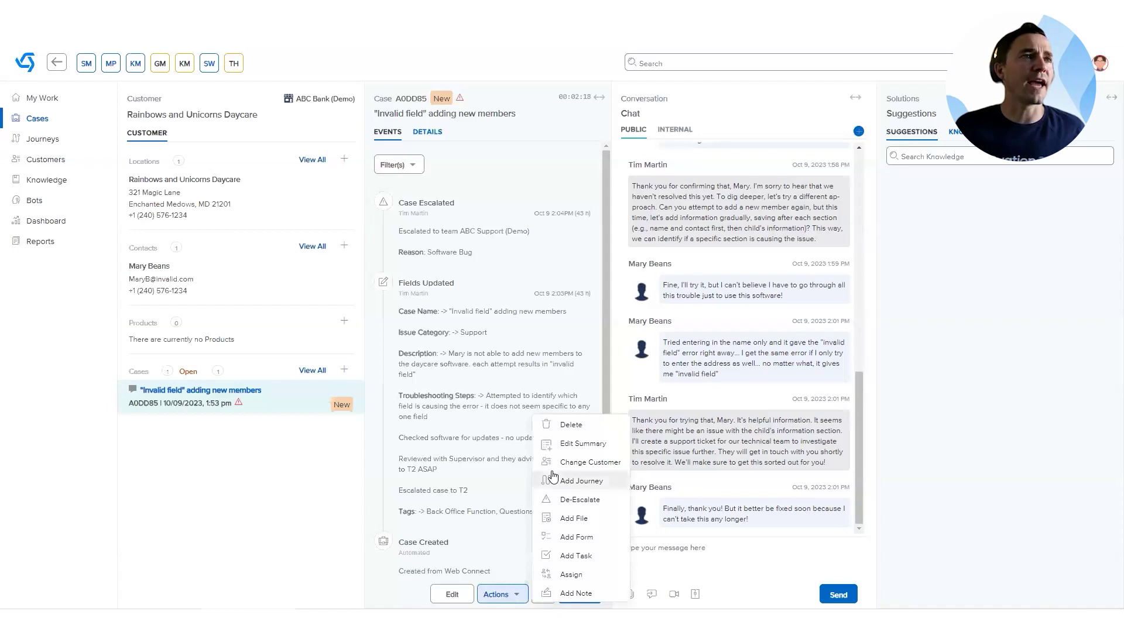
Step: Generate an AI summary for the Invalid field case and read through its enlarged text
{"action": "left_click", "coordinate": [573, 444]}
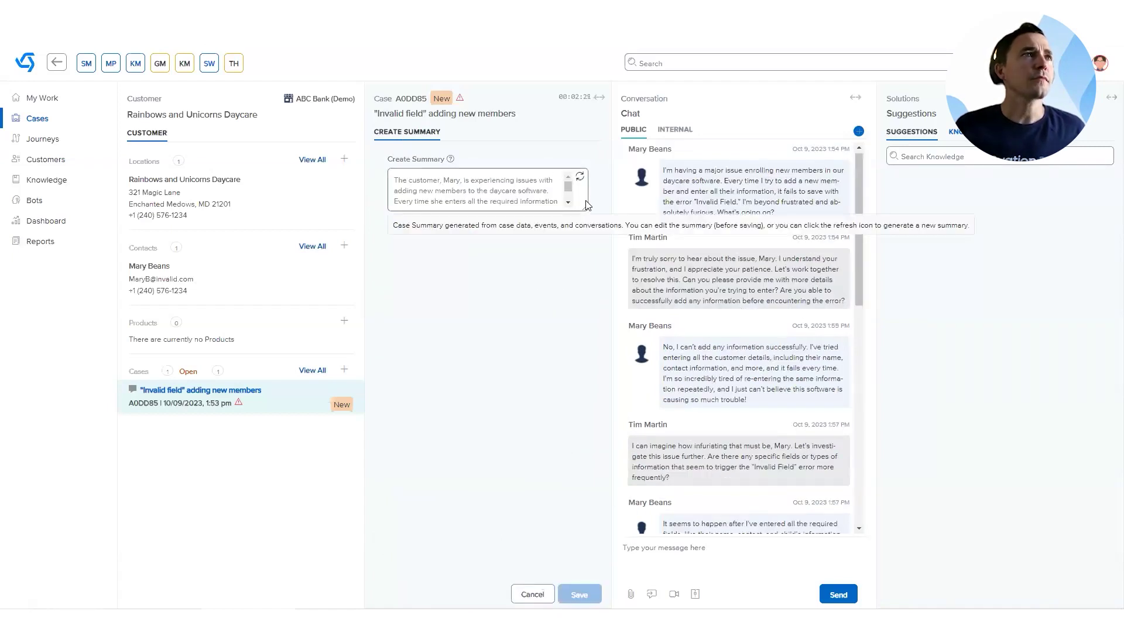
{"action": "left_click_drag", "start_coordinate": [586, 208], "coordinate": [581, 394]}
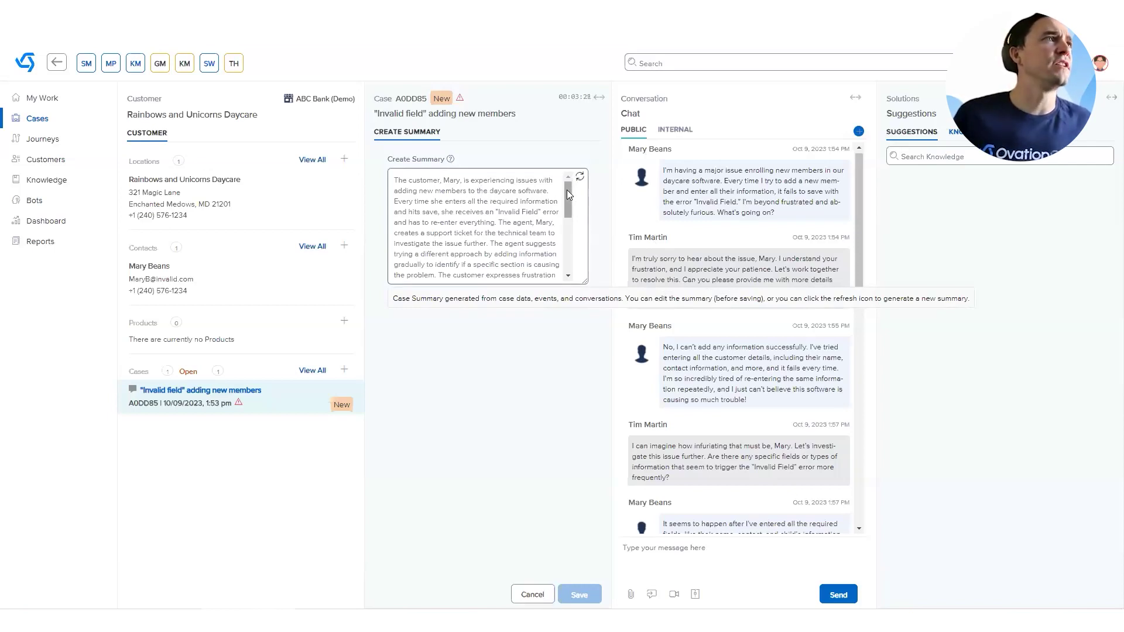
{"action": "left_click_drag", "start_coordinate": [567, 190], "coordinate": [567, 194]}
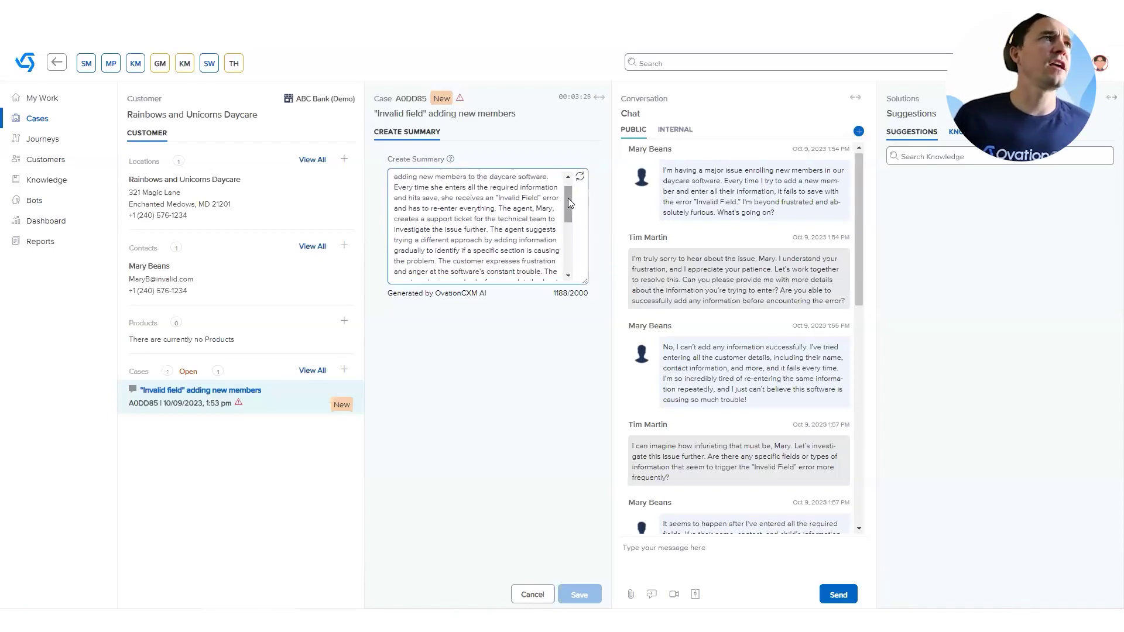
{"action": "left_click_drag", "start_coordinate": [568, 199], "coordinate": [567, 203]}
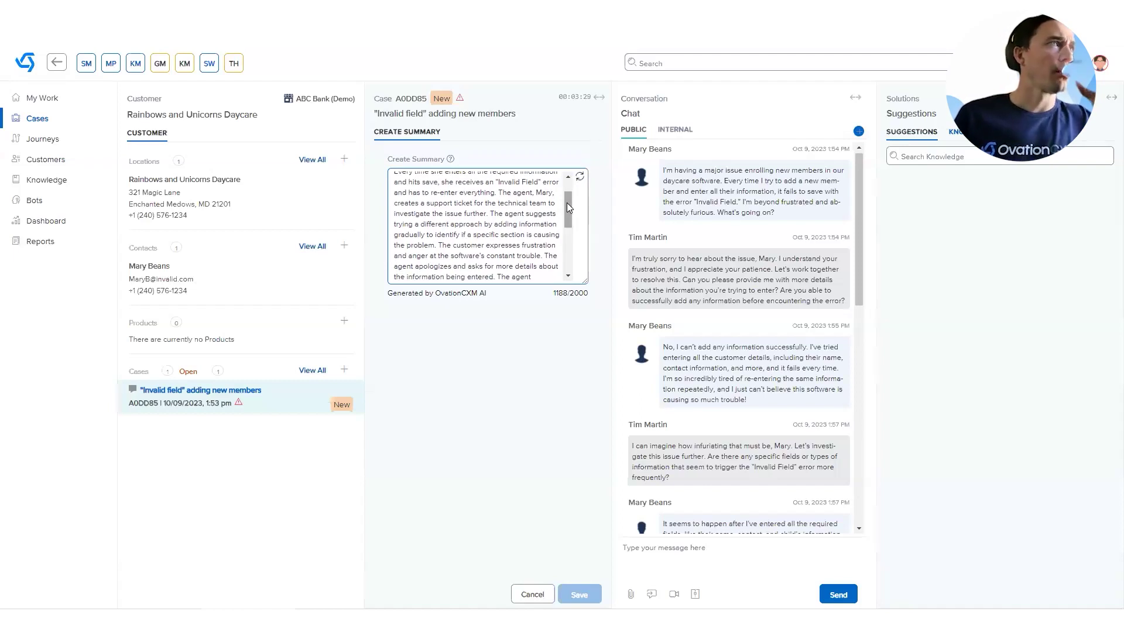
{"action": "left_click_drag", "start_coordinate": [567, 206], "coordinate": [569, 215]}
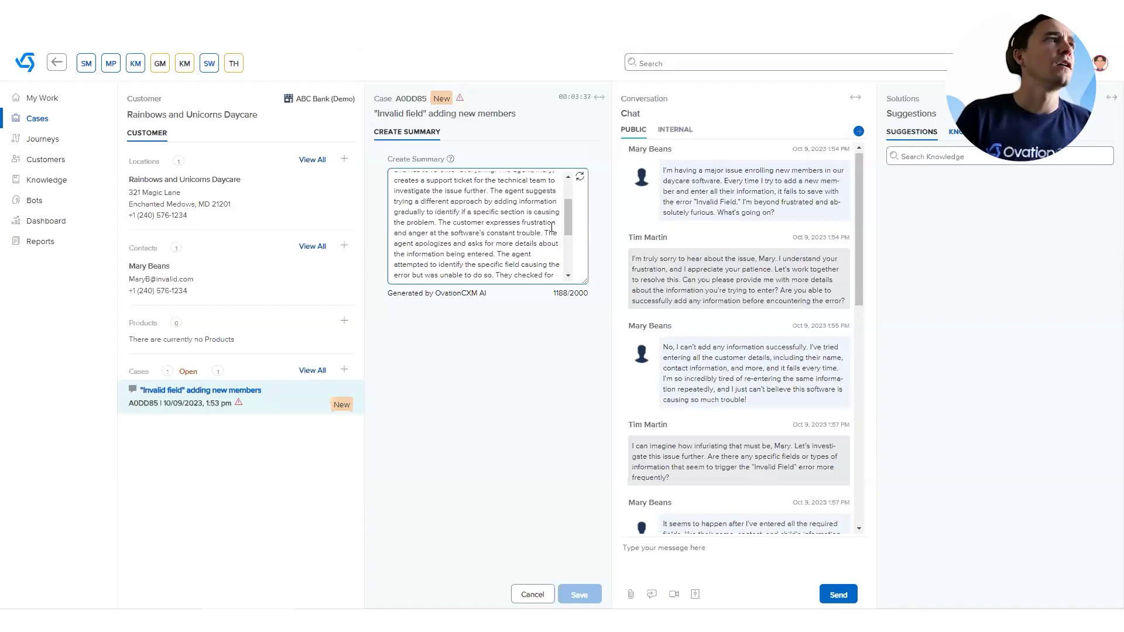
{"action": "left_click_drag", "start_coordinate": [571, 216], "coordinate": [569, 226]}
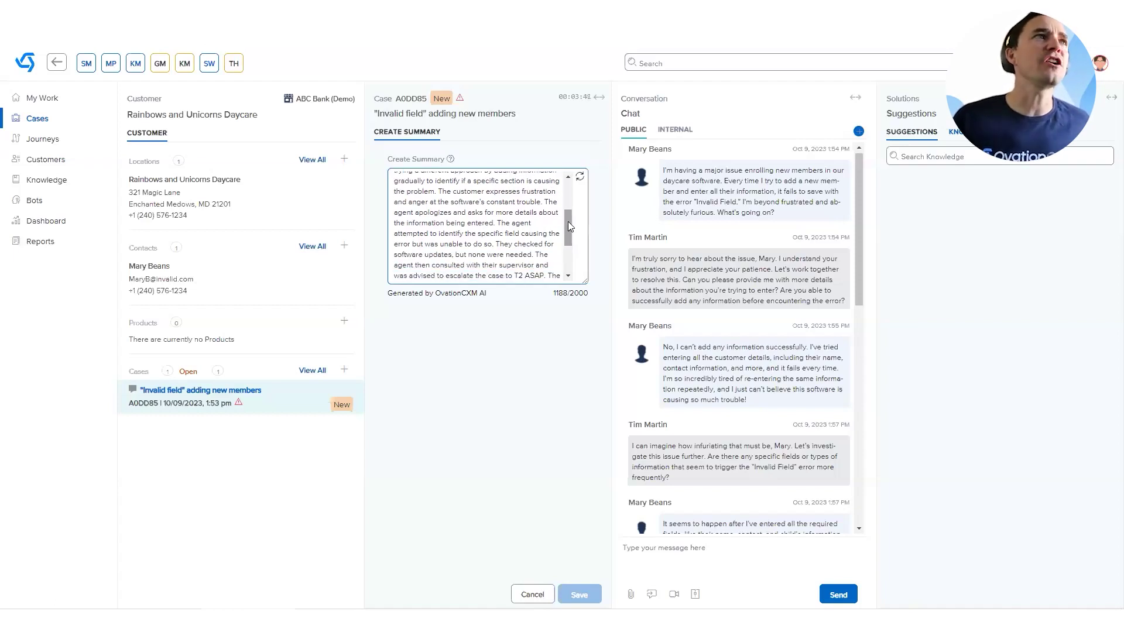
{"action": "left_click_drag", "start_coordinate": [569, 226], "coordinate": [569, 230]}
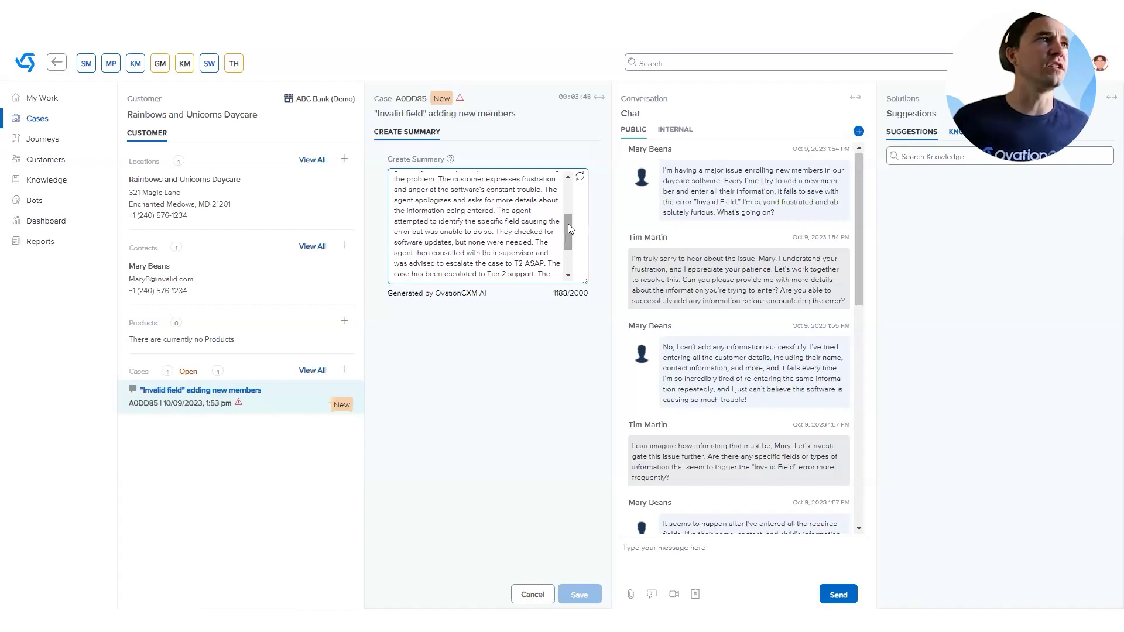
{"action": "left_click_drag", "start_coordinate": [568, 223], "coordinate": [570, 233]}
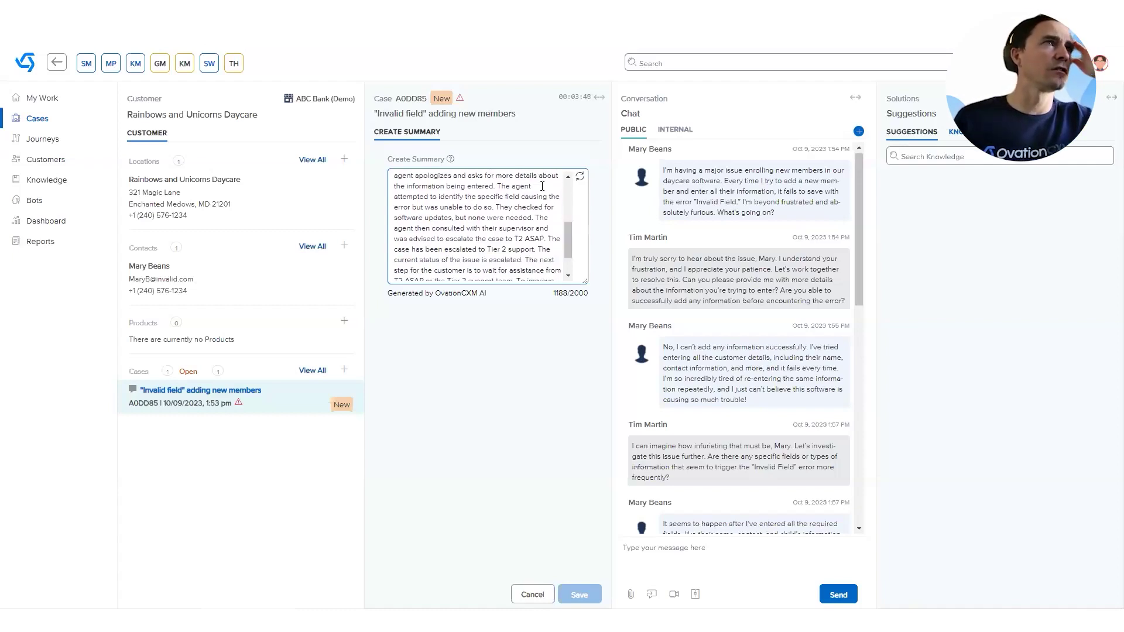
{"action": "left_click_drag", "start_coordinate": [564, 231], "coordinate": [564, 239]}
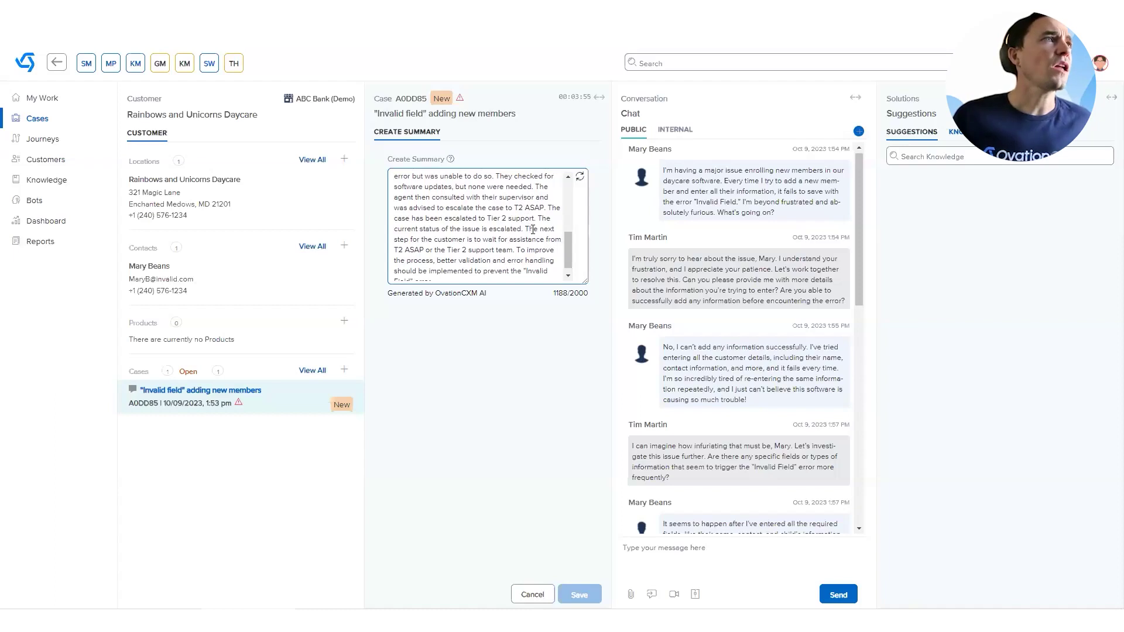
{"action": "left_click_drag", "start_coordinate": [568, 249], "coordinate": [567, 258]}
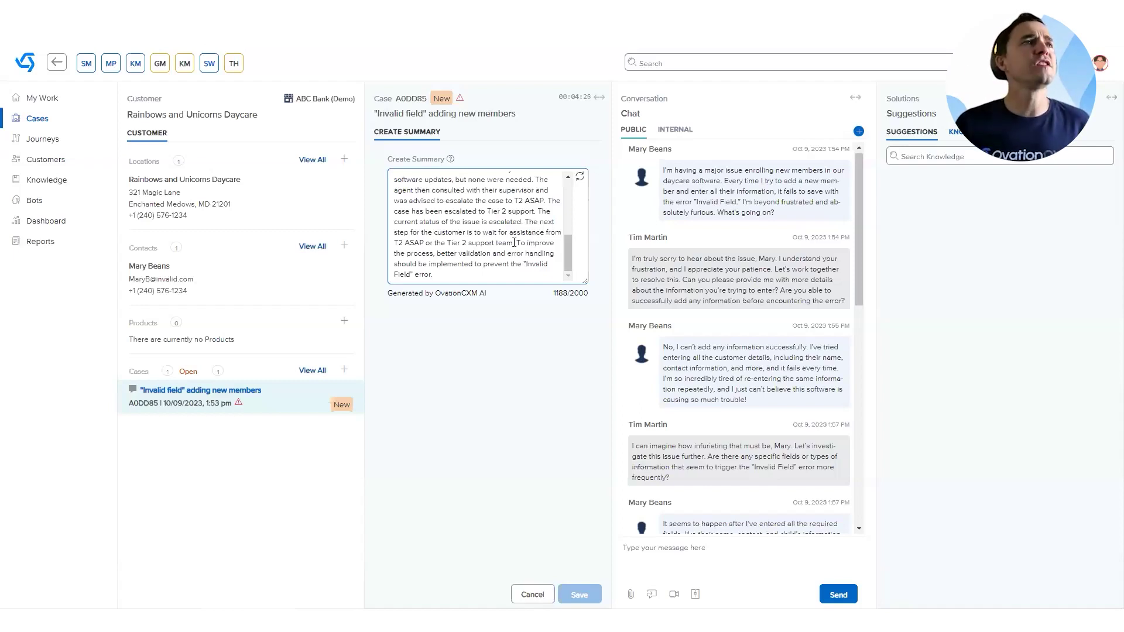
Step: Save the generated summary to the case and return to the Details tab
{"action": "left_click_drag", "start_coordinate": [515, 242], "coordinate": [532, 277]}
{"action": "left_click", "coordinate": [533, 277]}
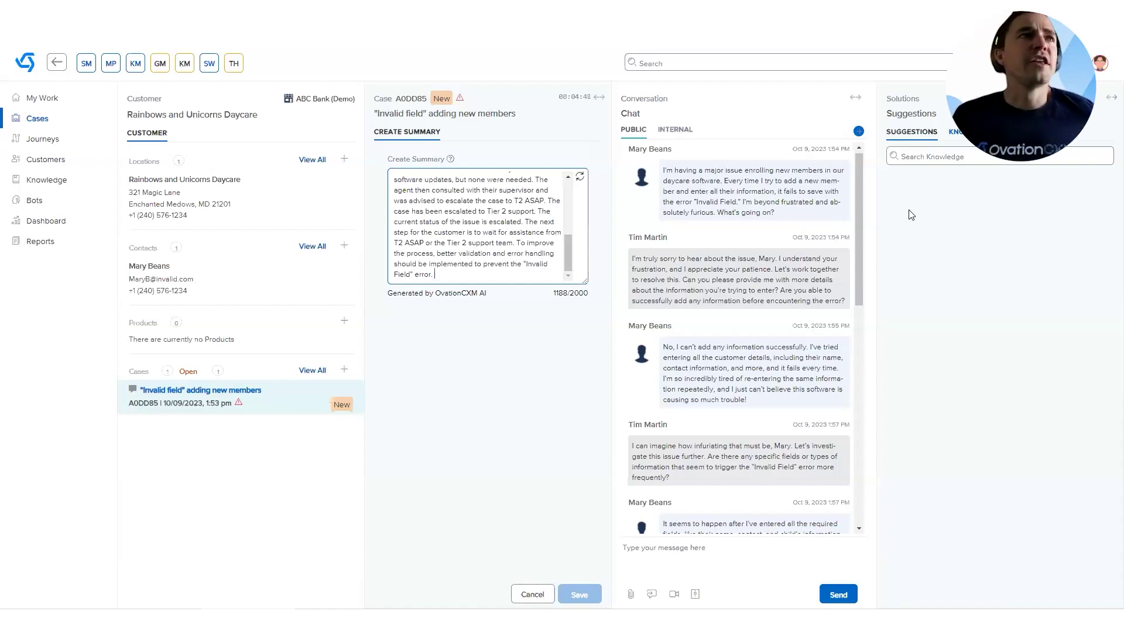
{"action": "left_click_drag", "start_coordinate": [568, 250], "coordinate": [569, 187]}
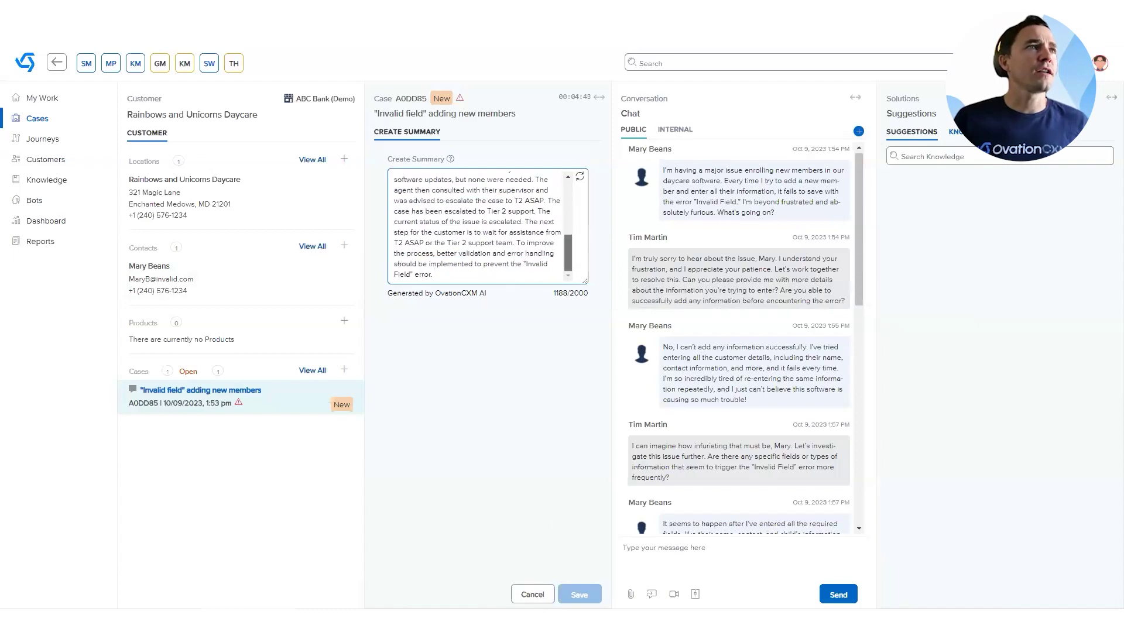
{"action": "left_click", "coordinate": [582, 597]}
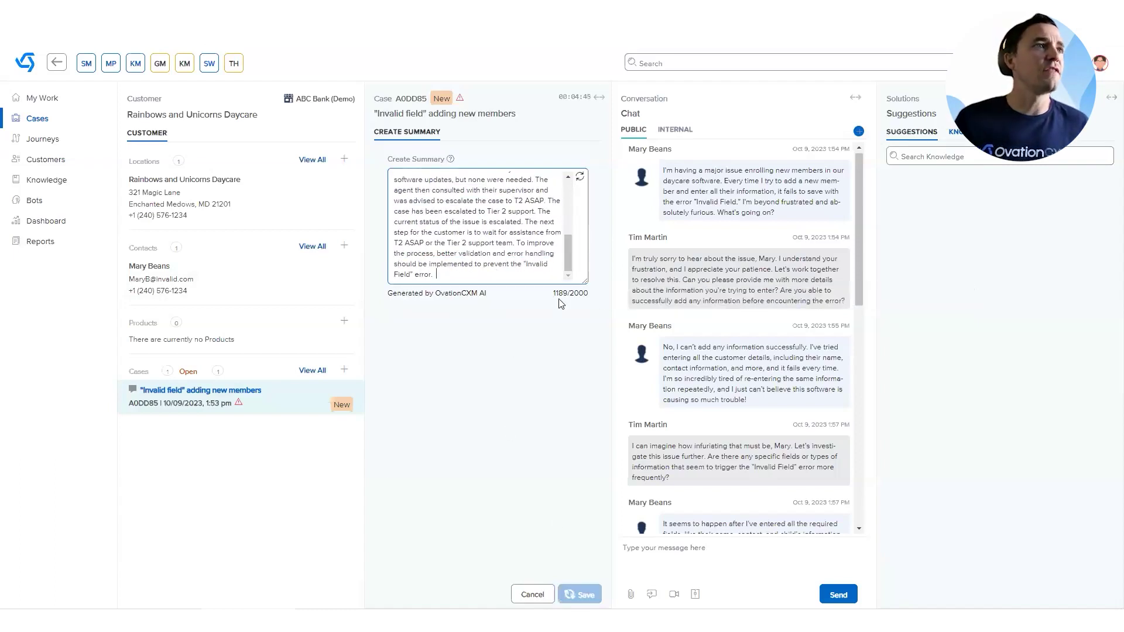
{"action": "left_click", "coordinate": [431, 133]}
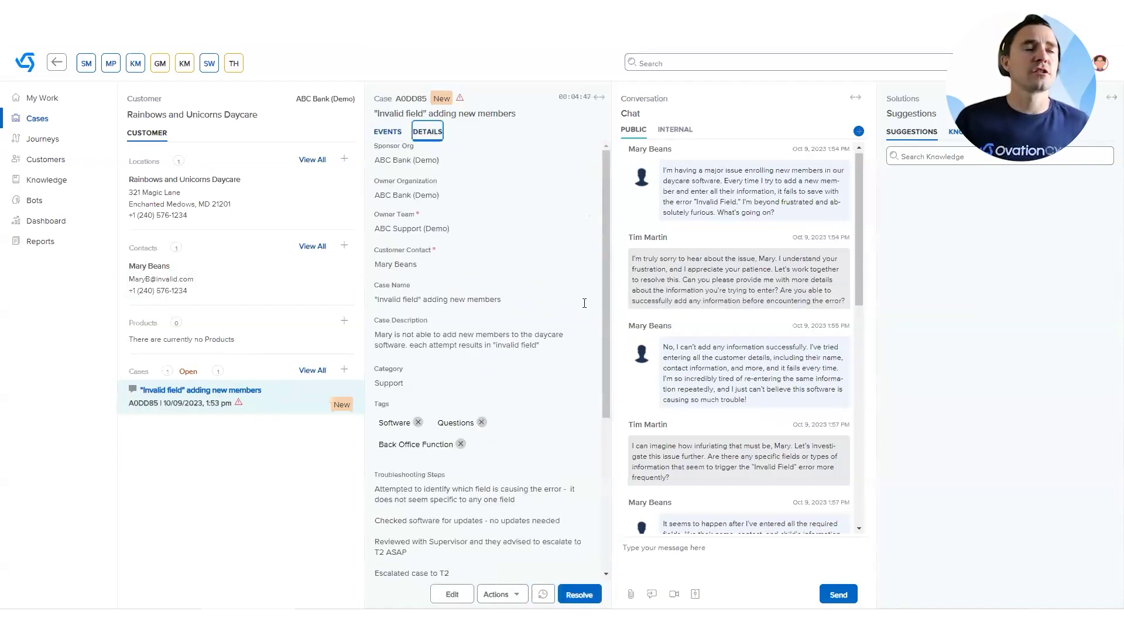
Step: Review the saved Summary text in the case details, then switch to the Events list
{"action": "scroll", "coordinate": [576, 352], "scroll_direction": "down", "scroll_amount": 10}
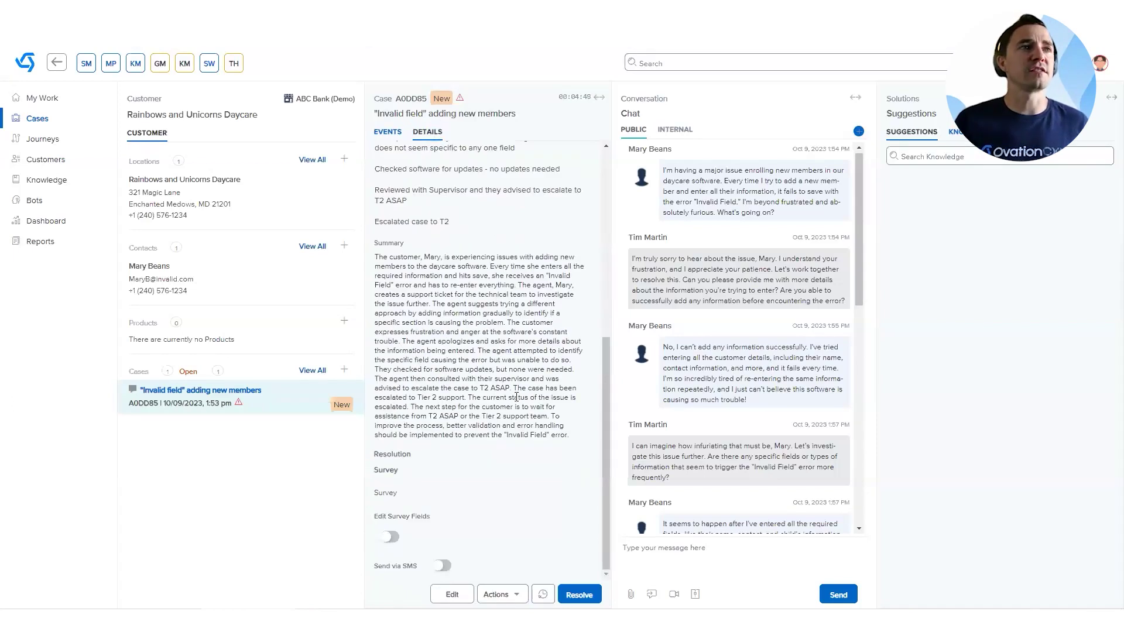
{"action": "left_click_drag", "start_coordinate": [573, 436], "coordinate": [371, 257]}
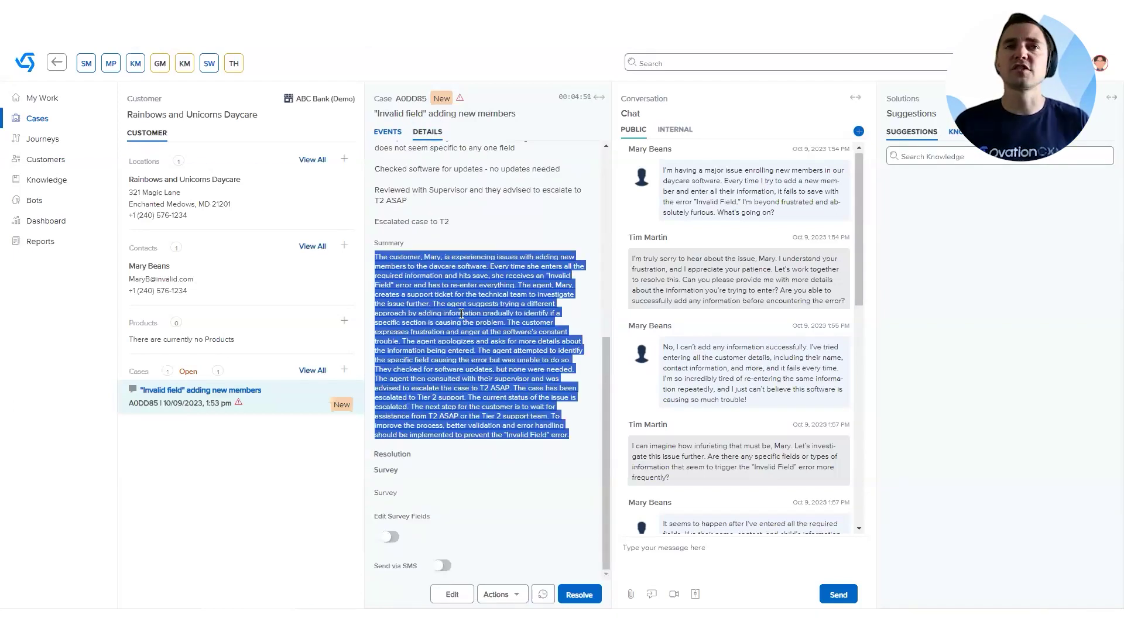
{"action": "left_click", "coordinate": [491, 335]}
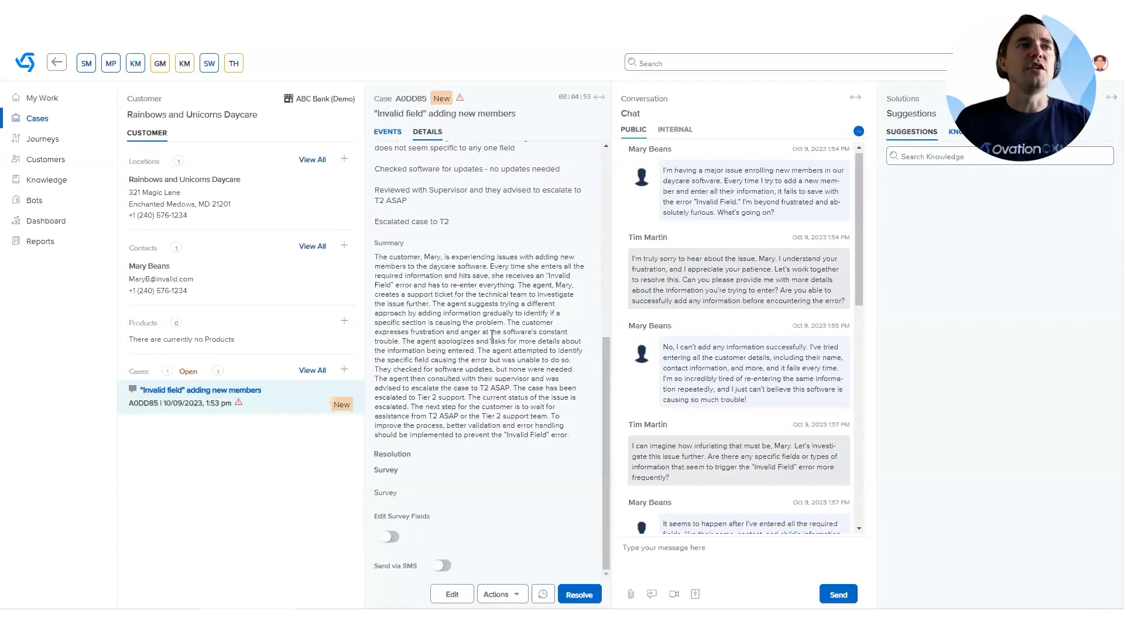
{"action": "scroll", "coordinate": [500, 338], "scroll_direction": "up", "scroll_amount": 1}
{"action": "scroll", "coordinate": [502, 339], "scroll_direction": "up", "scroll_amount": 1}
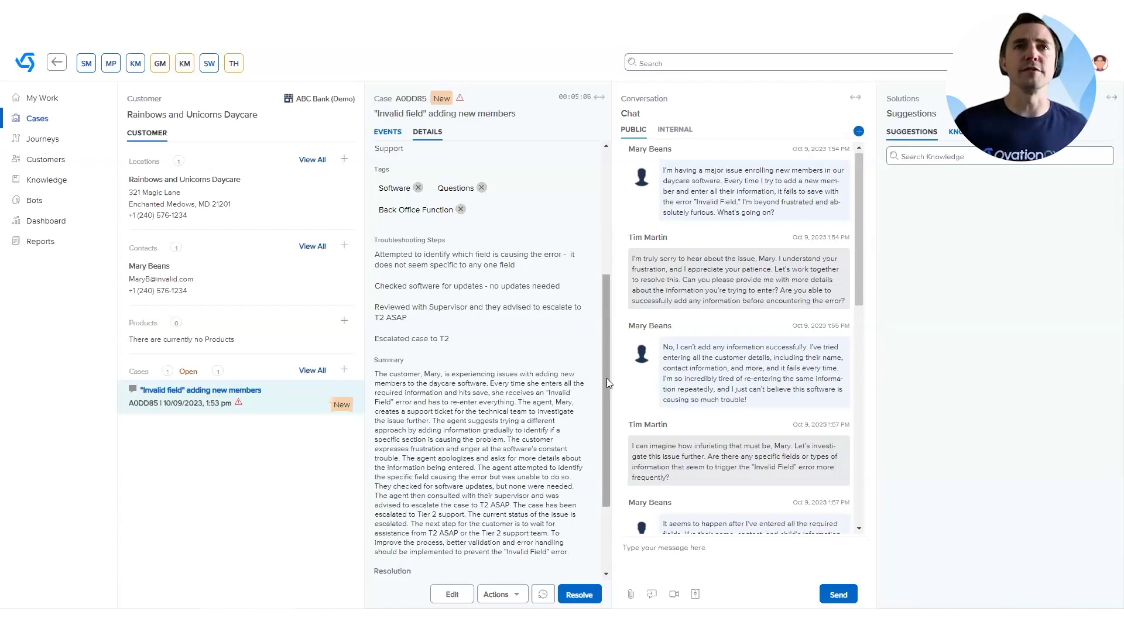
{"action": "left_click_drag", "start_coordinate": [606, 378], "coordinate": [607, 377]}
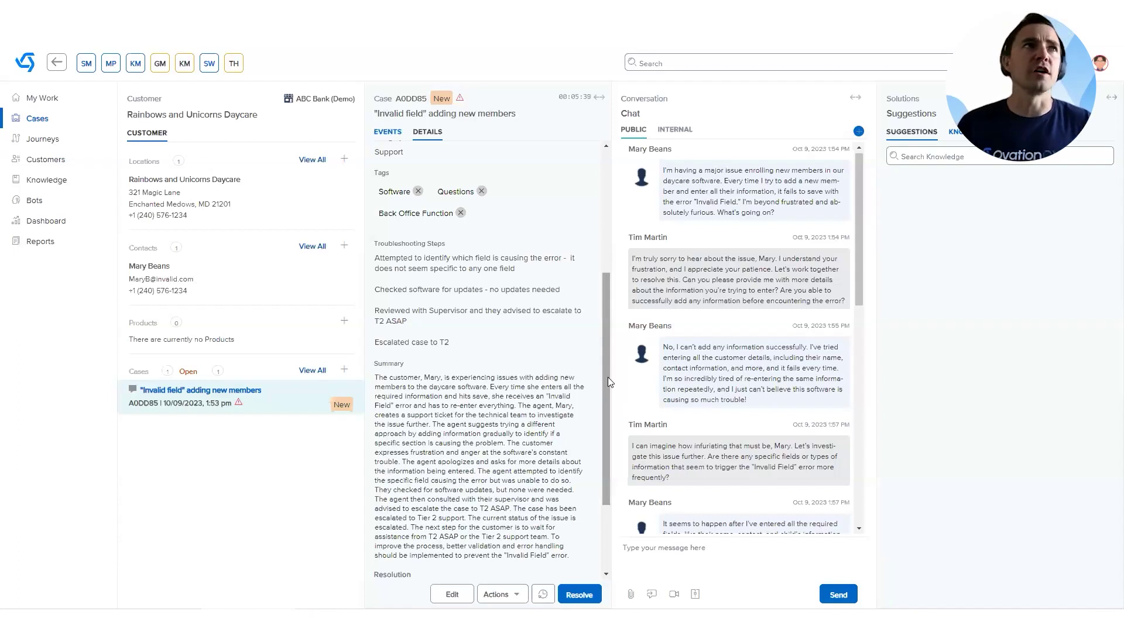
{"action": "left_click", "coordinate": [388, 132]}
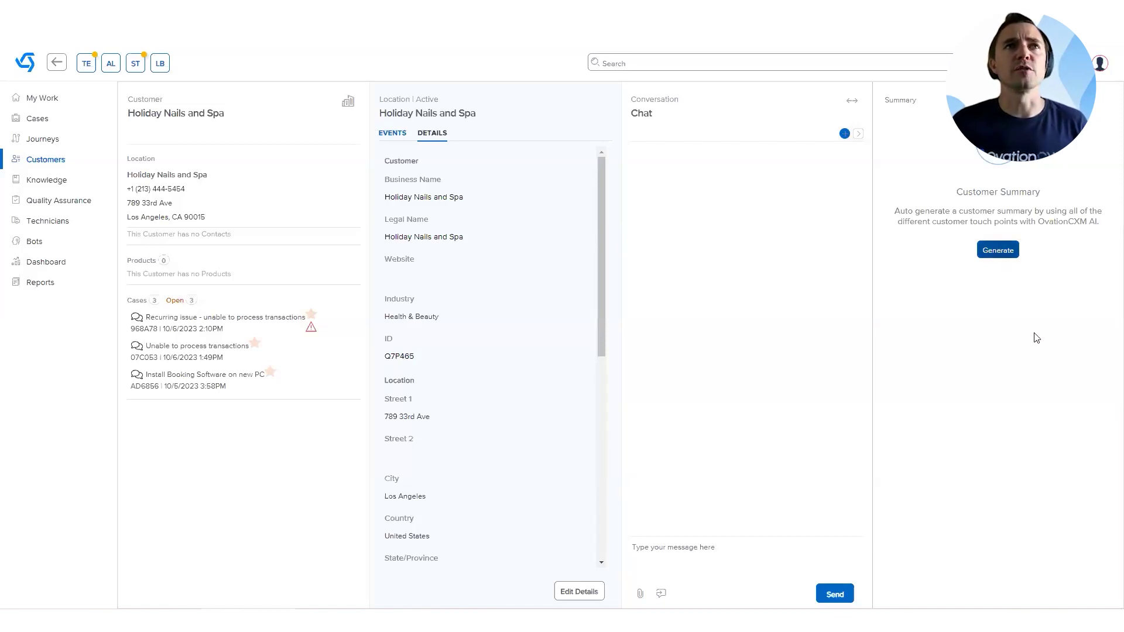
{"action": "left_click", "coordinate": [999, 255]}
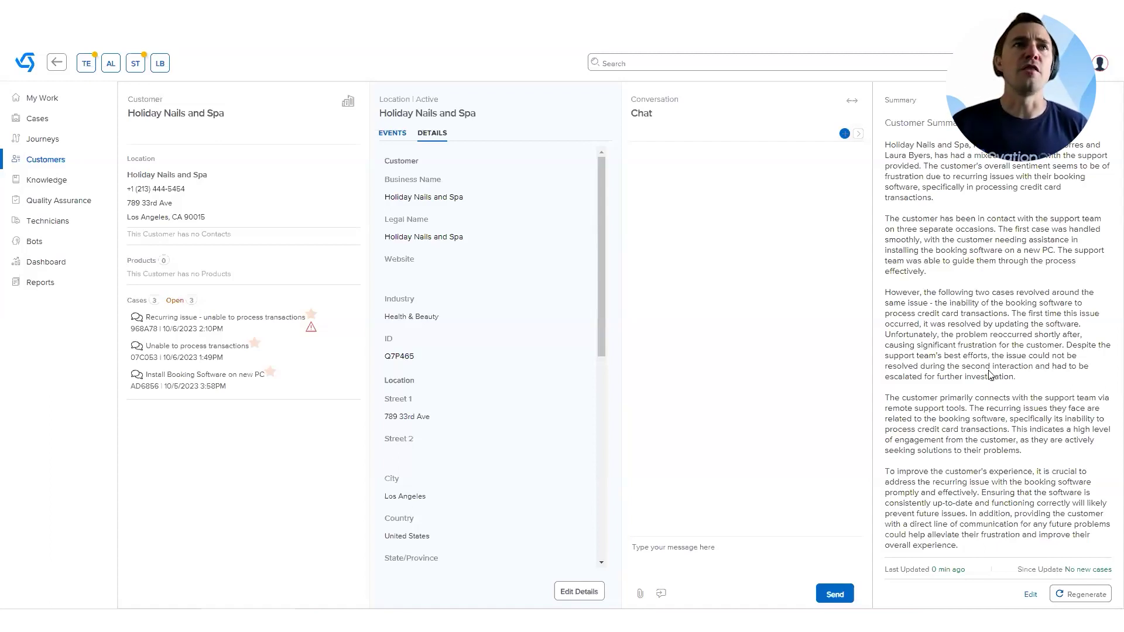
{"action": "left_click", "coordinate": [1031, 594]}
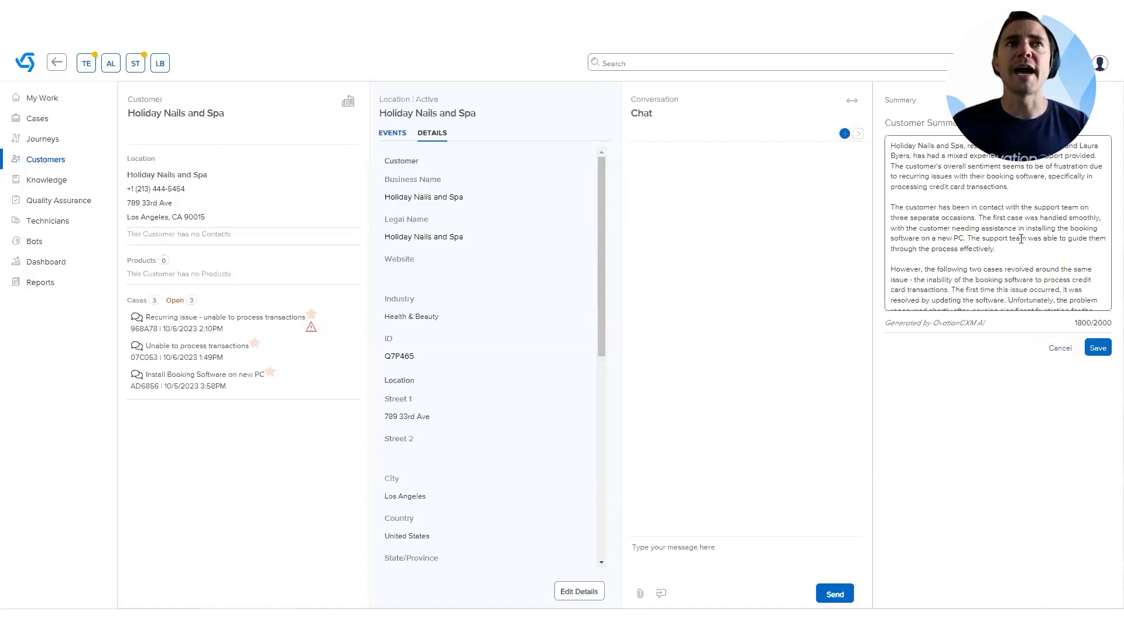
{"action": "left_click", "coordinate": [1061, 348]}
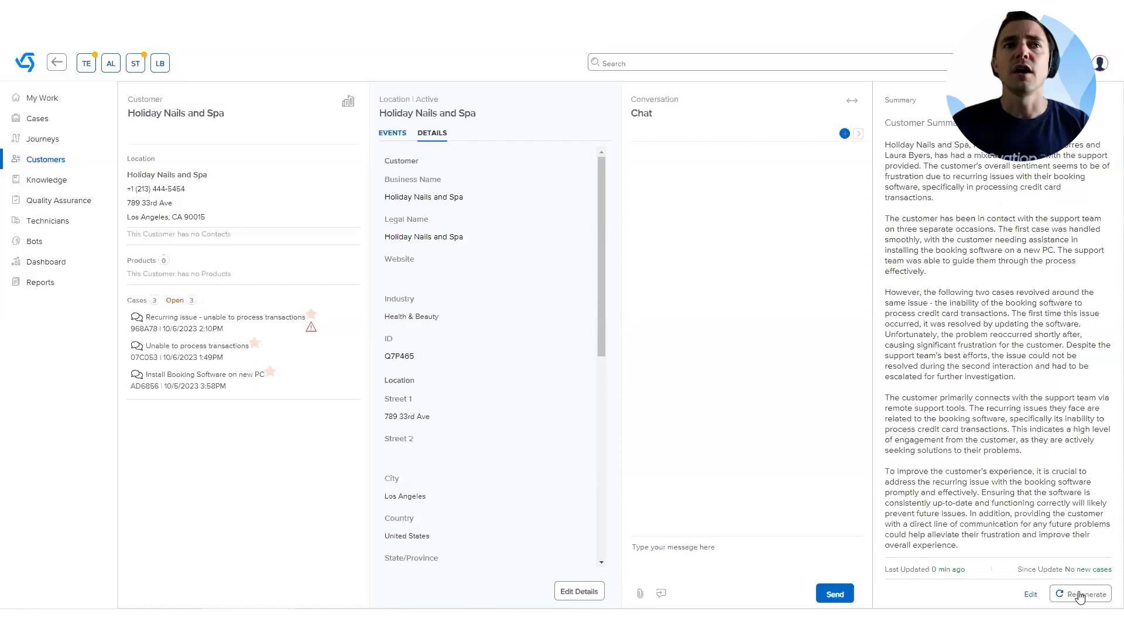